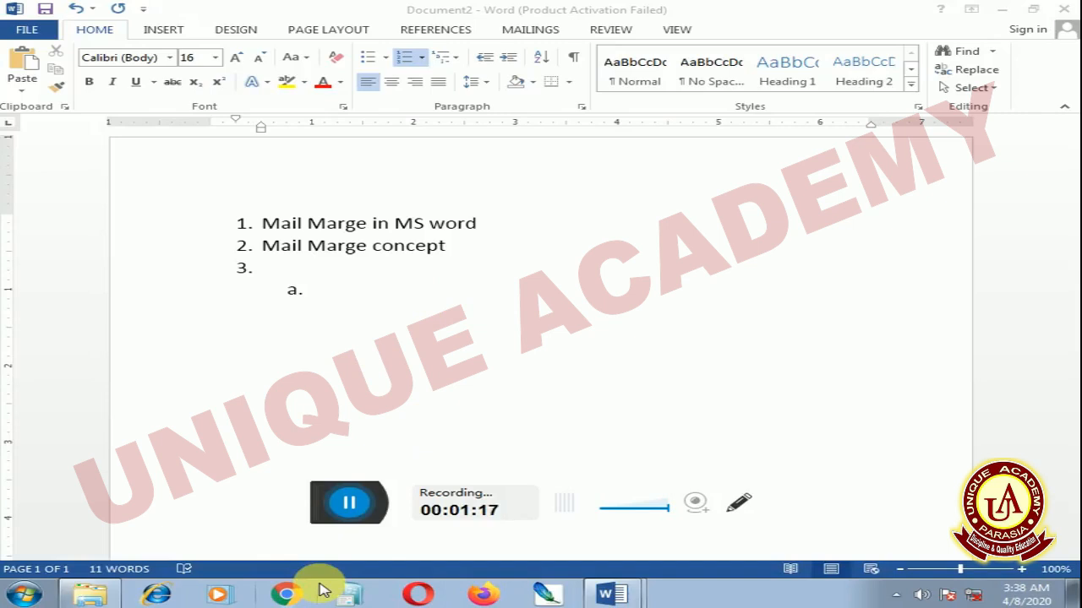
# Create a new blank document and fill it with sample paragraphs using =rand()
pyautogui.click(625, 328)
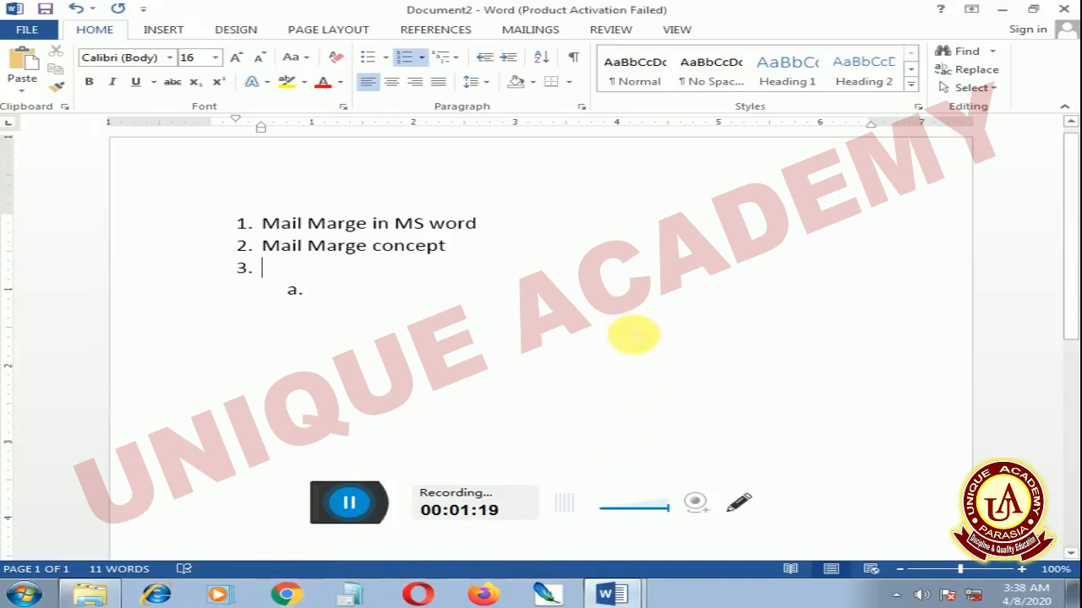
pyautogui.hotkey('ctrl', 'n')
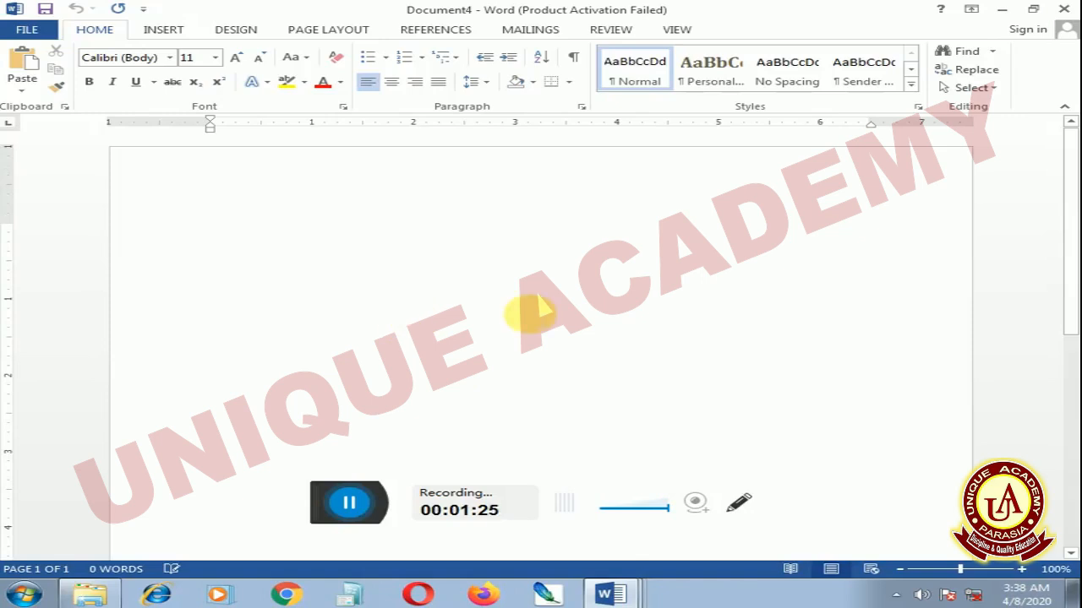
pyautogui.write('=')
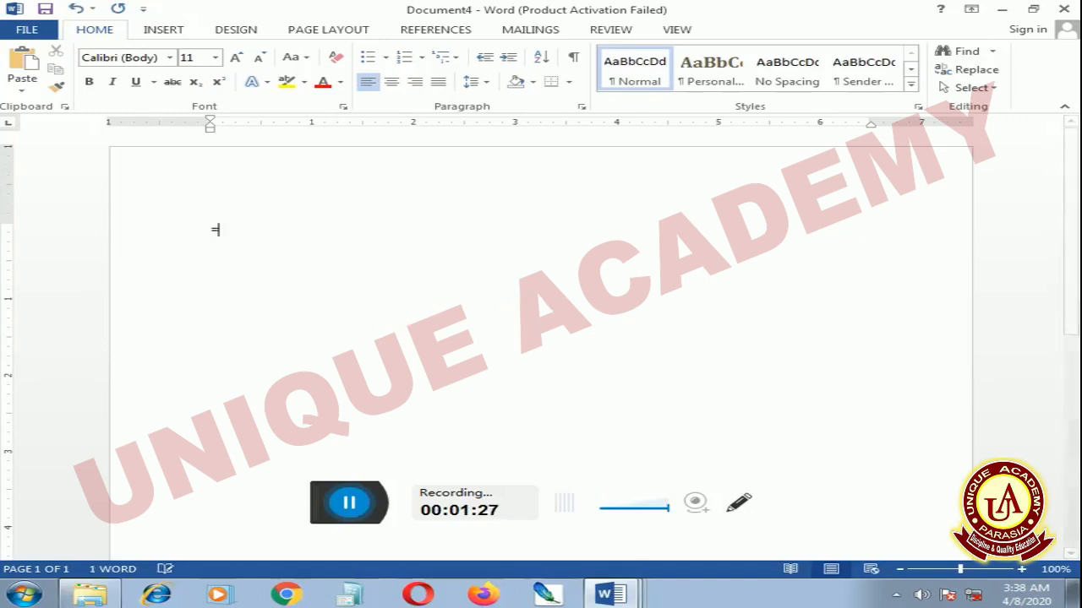
pyautogui.write('rand()')
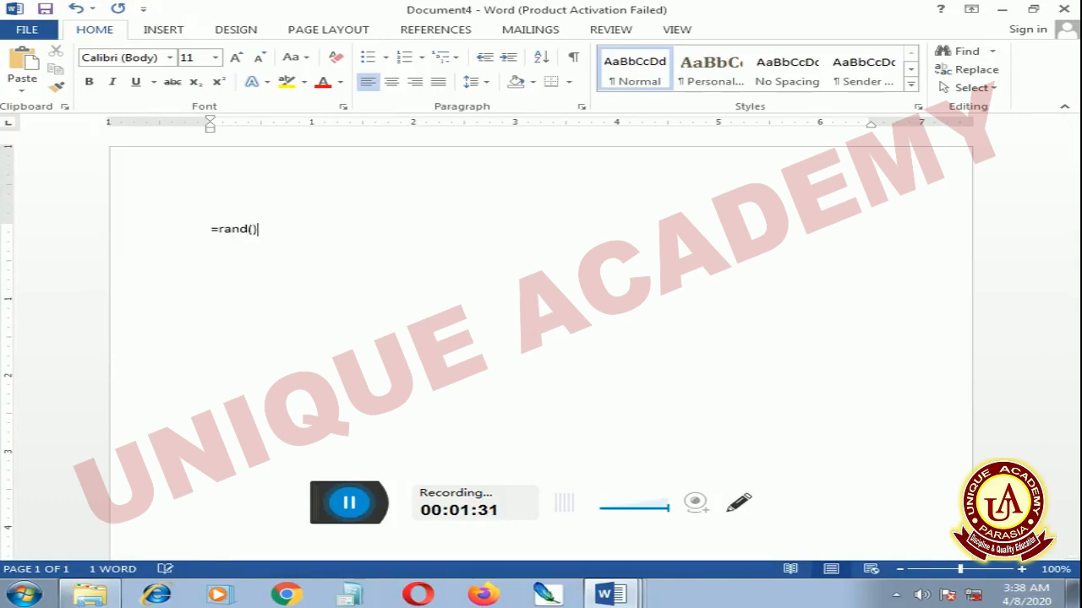
pyautogui.press('Return')
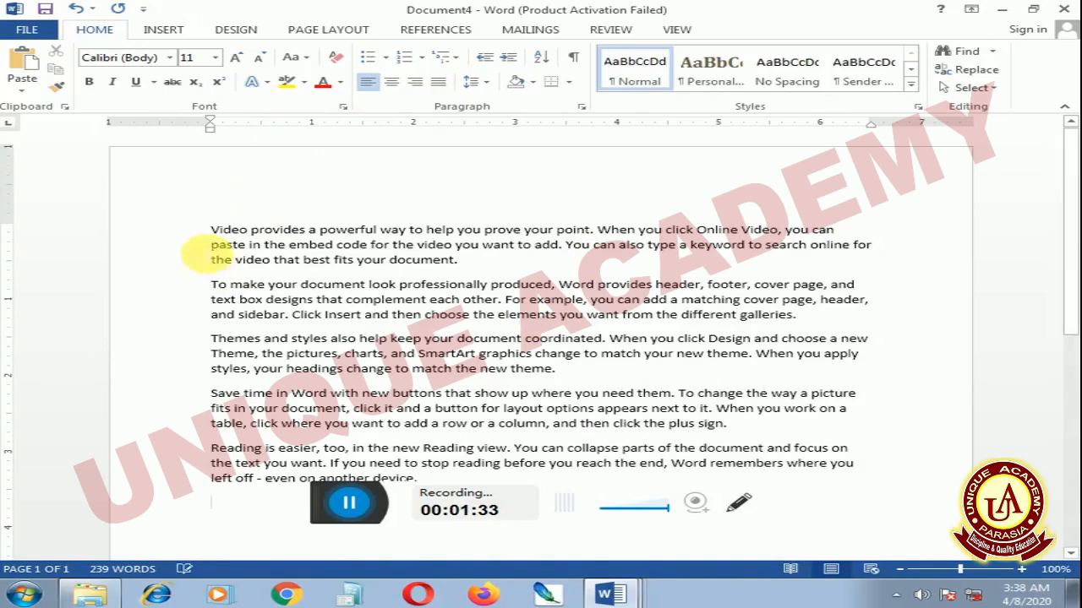
# Delete the first three sample paragraphs and insert several empty lines above the remaining text
pyautogui.moveTo(210, 230); pyautogui.dragTo(592, 376)
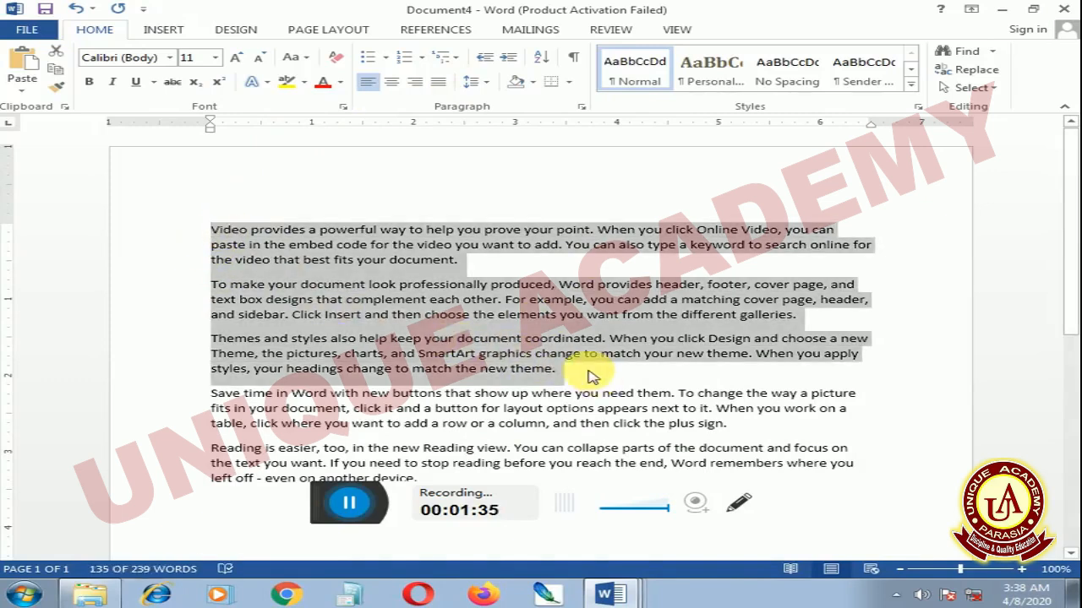
pyautogui.press('Delete')
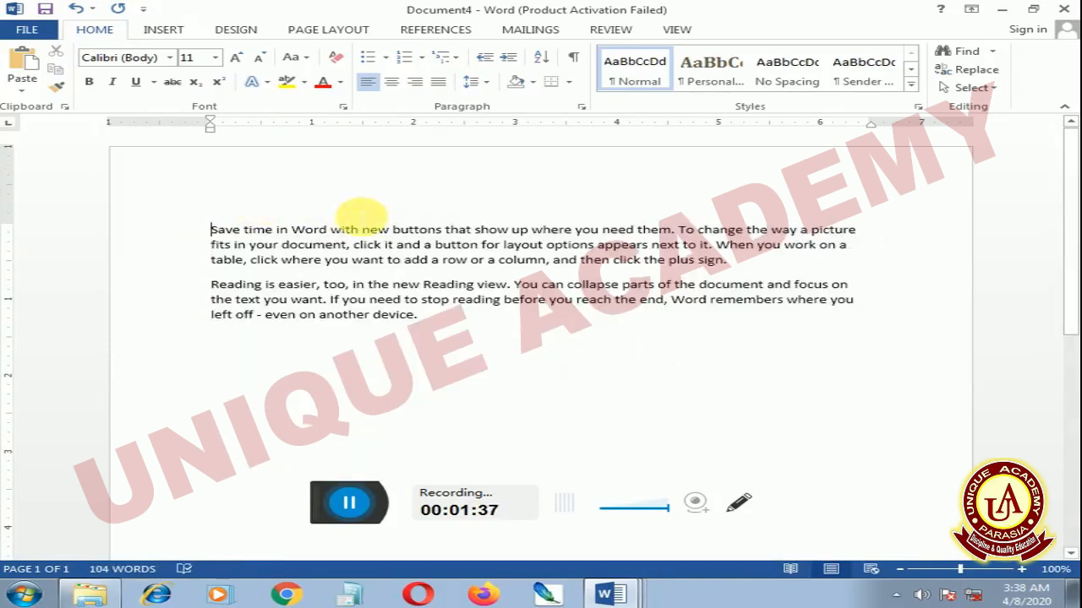
pyautogui.press('Return')
pyautogui.press('Return')
pyautogui.press('Return')
pyautogui.press('Return')
pyautogui.press('Return')
pyautogui.click(212, 293)
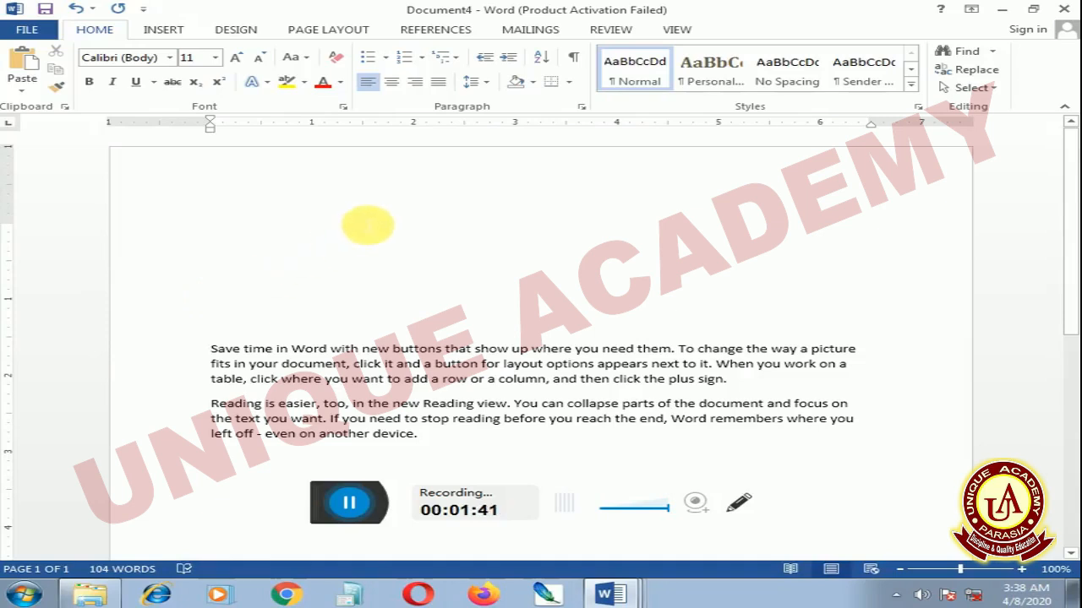
# Start a new typed recipient list for the mail merge, dismissing the file-in-use error
pyautogui.click(529, 30)
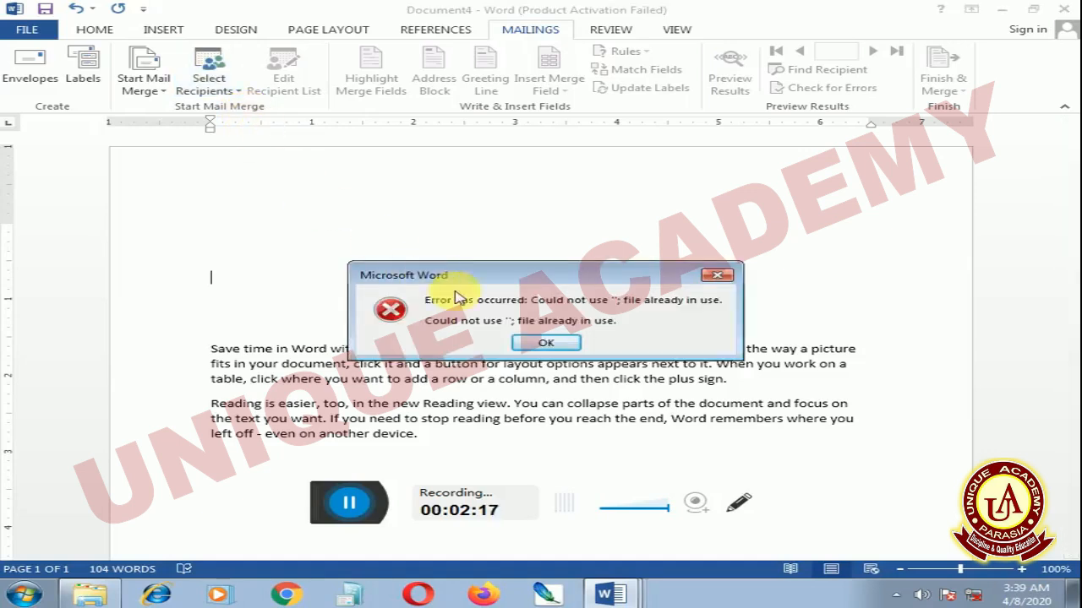
pyautogui.click(545, 343)
pyautogui.click(232, 101)
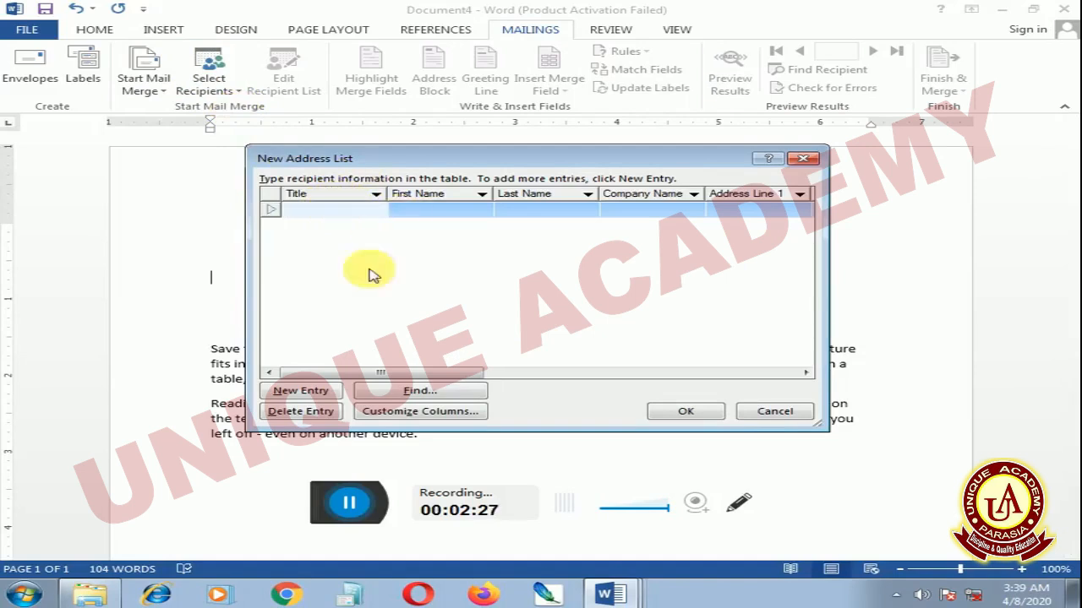
# Customize the address list columns by deleting the E-mail Address and Work Phone fields
pyautogui.moveTo(345, 374); pyautogui.dragTo(376, 407)
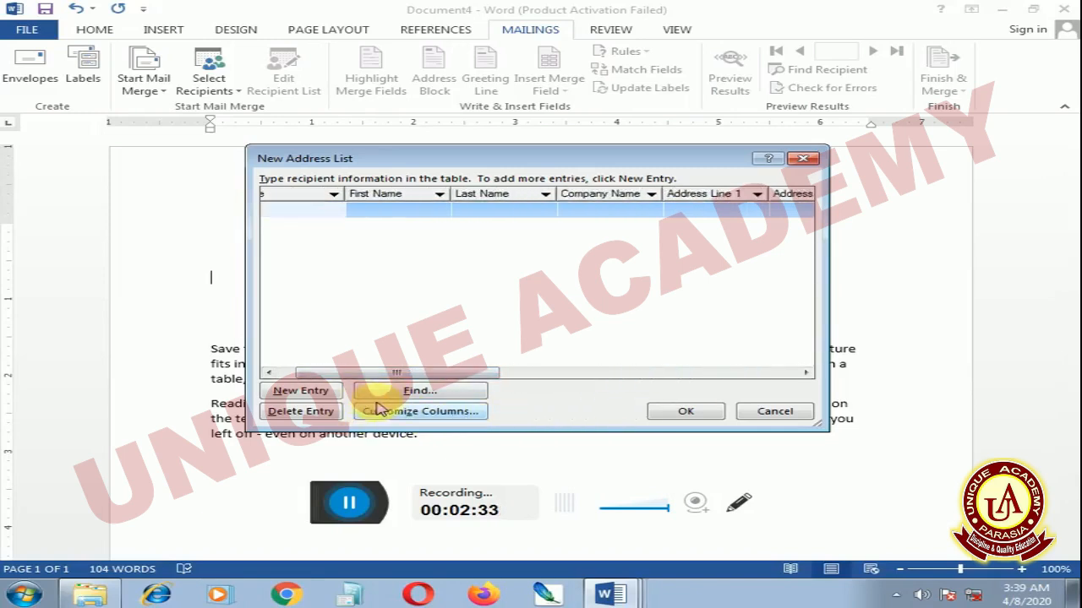
pyautogui.click(397, 414)
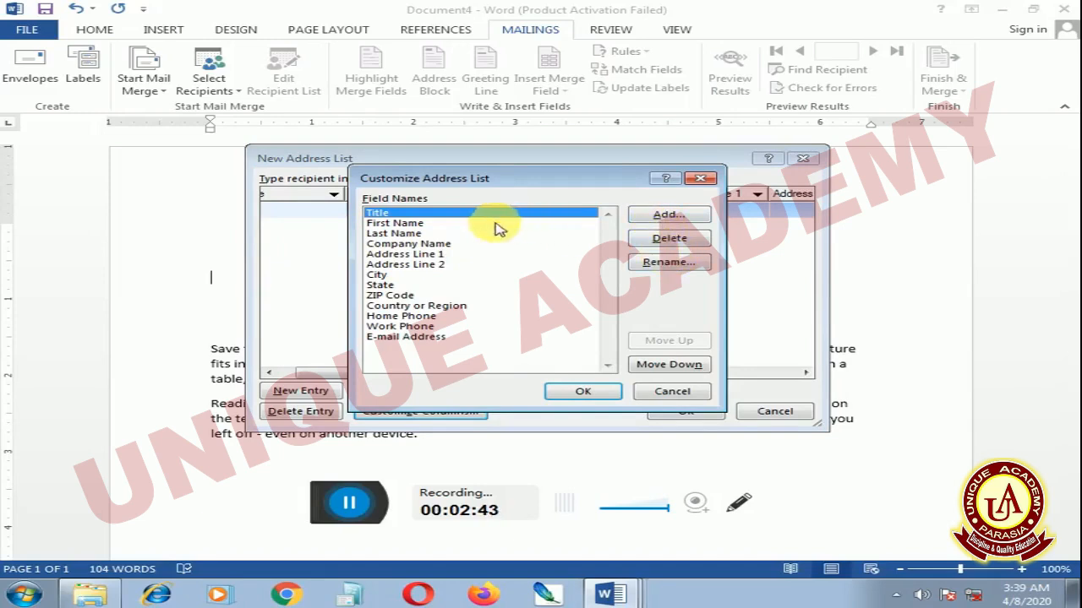
pyautogui.click(416, 338)
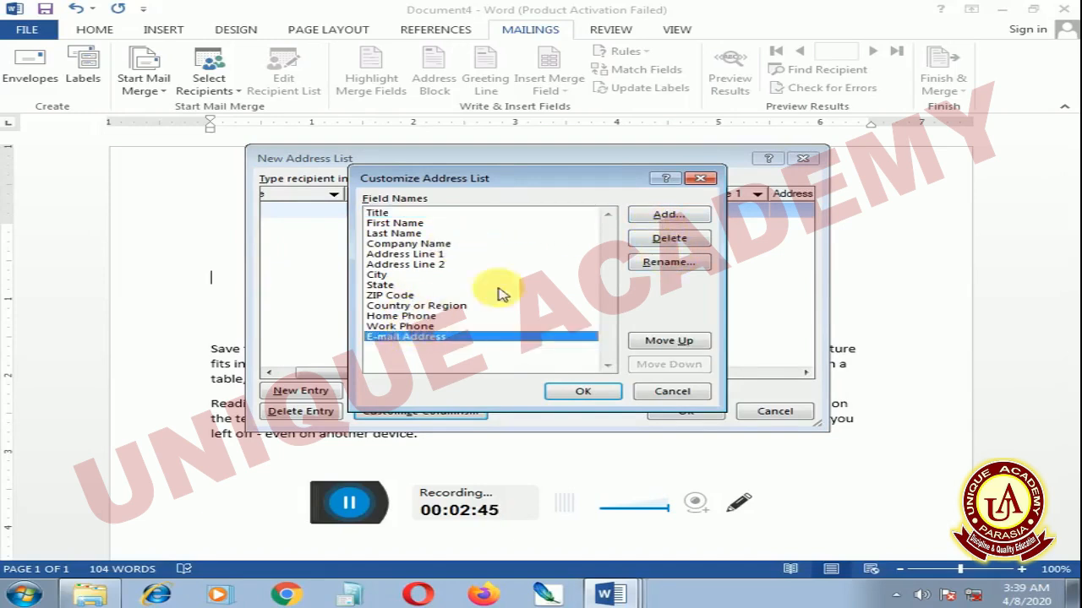
pyautogui.click(669, 240)
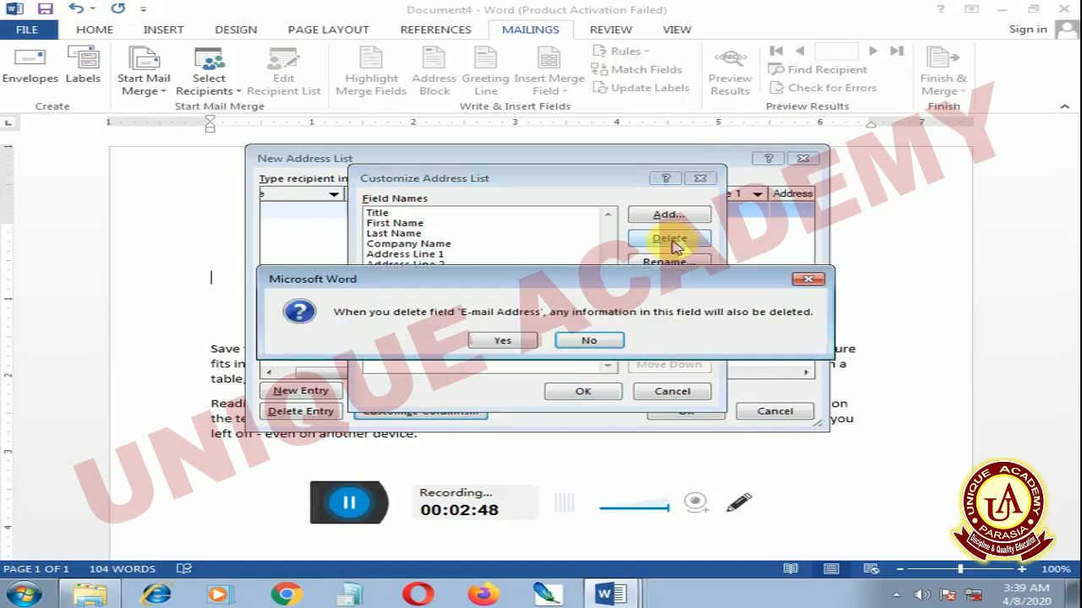
pyautogui.click(507, 339)
pyautogui.click(652, 238)
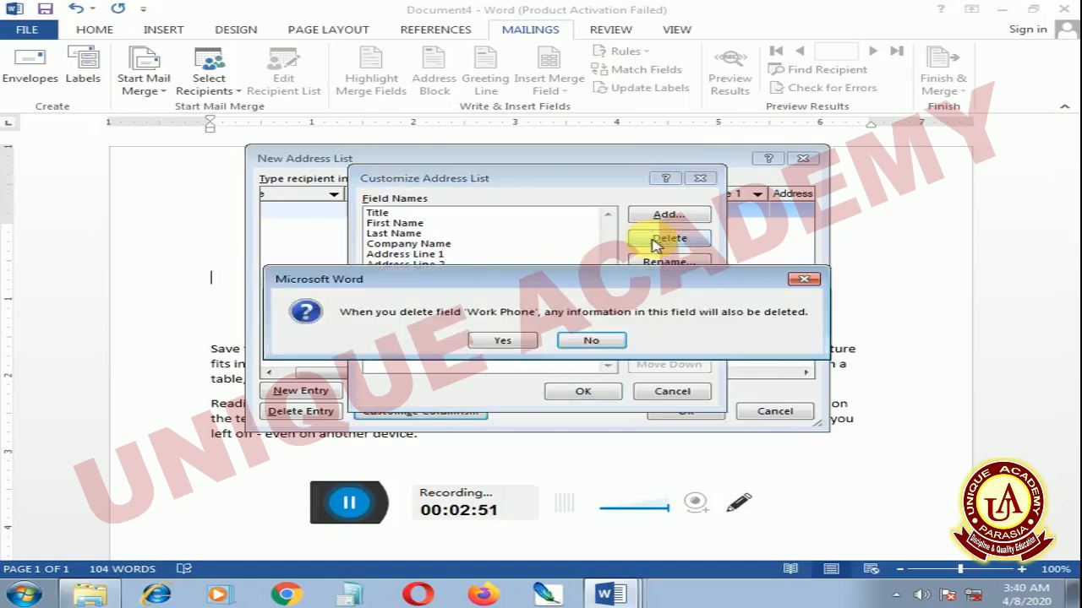
pyautogui.click(505, 340)
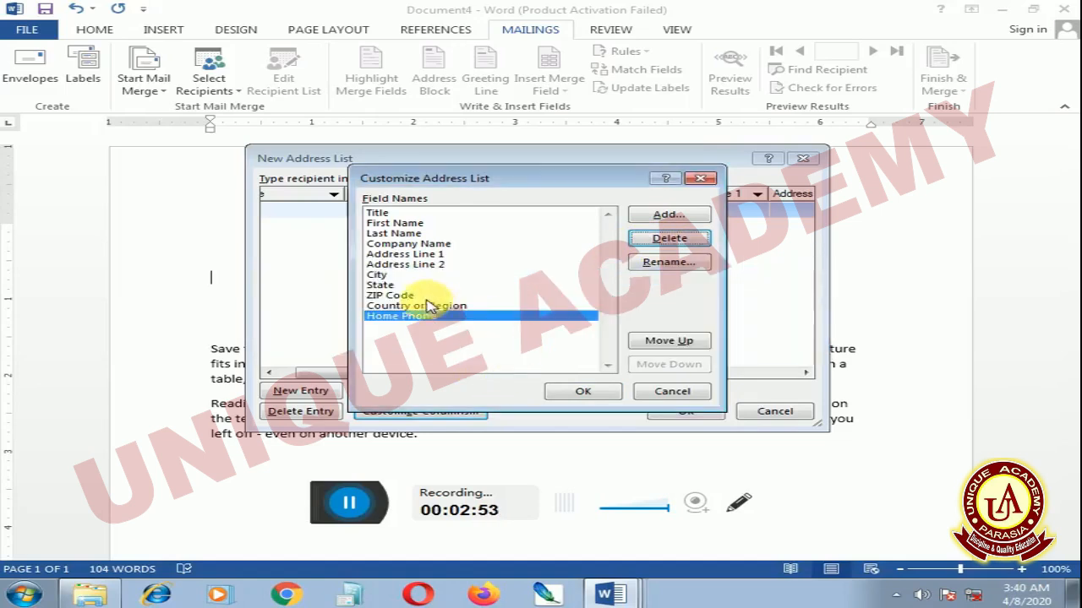
# Delete the Home Phone, Country or Region, and ZIP Code fields from the address list
pyautogui.click(649, 240)
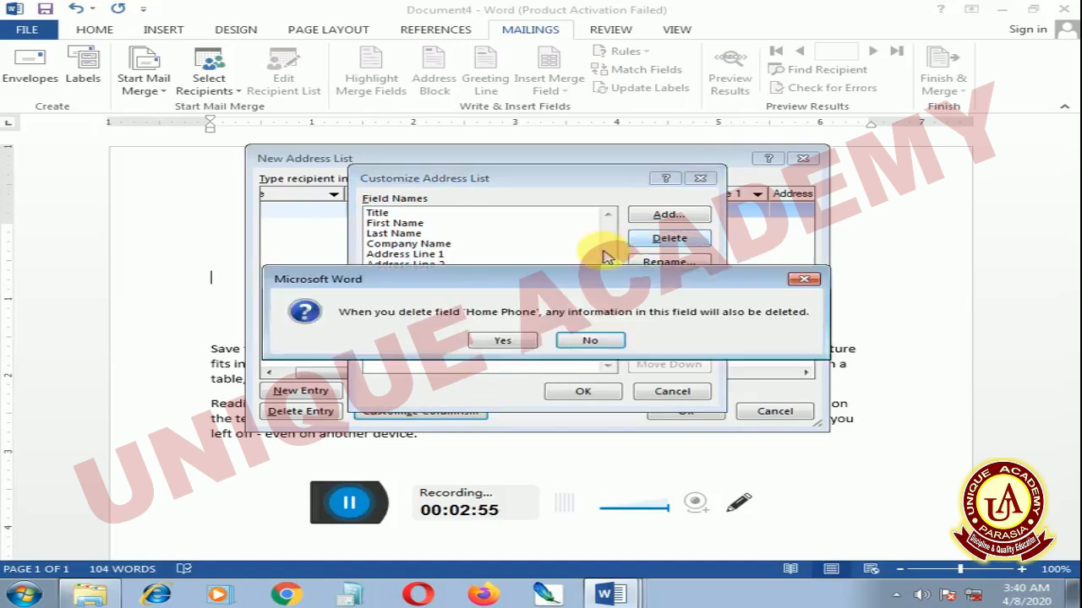
pyautogui.click(515, 341)
pyautogui.click(660, 240)
pyautogui.click(511, 343)
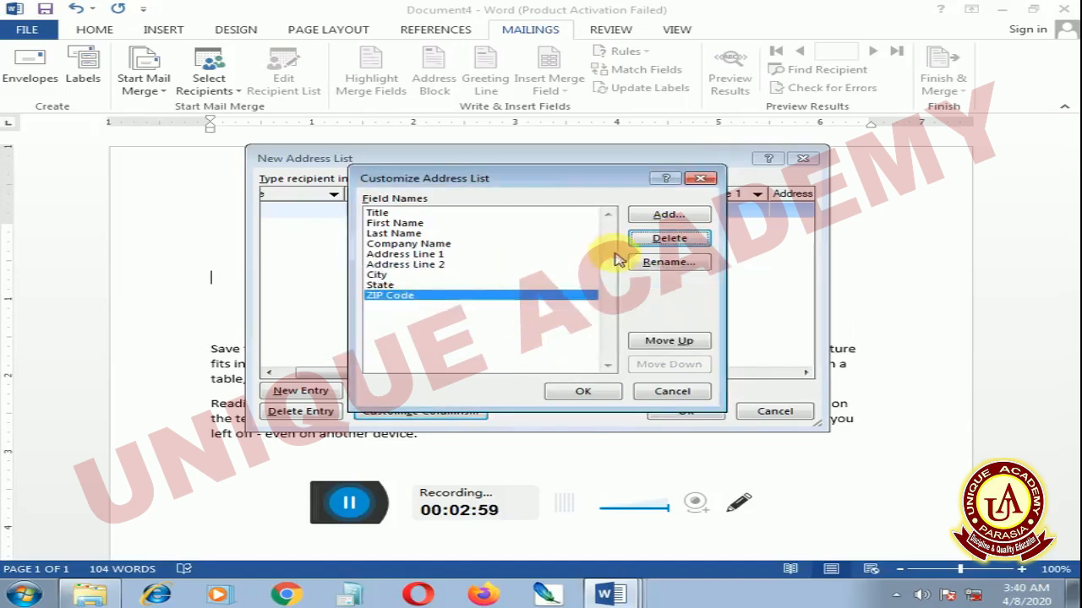
pyautogui.click(663, 241)
pyautogui.click(490, 345)
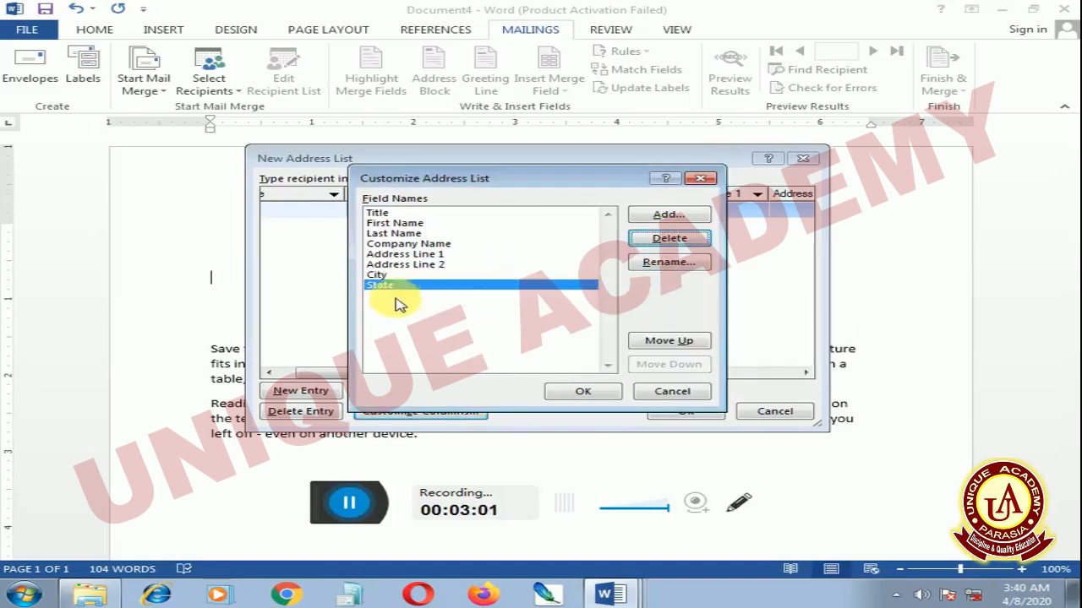
# Delete the Address Line 2 and Company Name fields and apply the customized column set
pyautogui.click(404, 264)
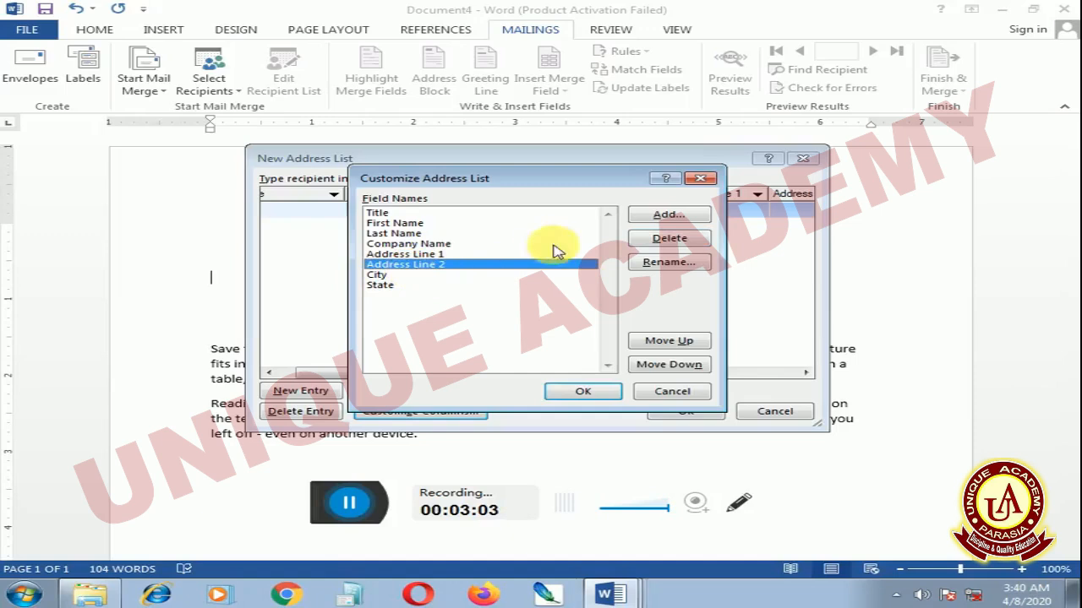
pyautogui.click(663, 240)
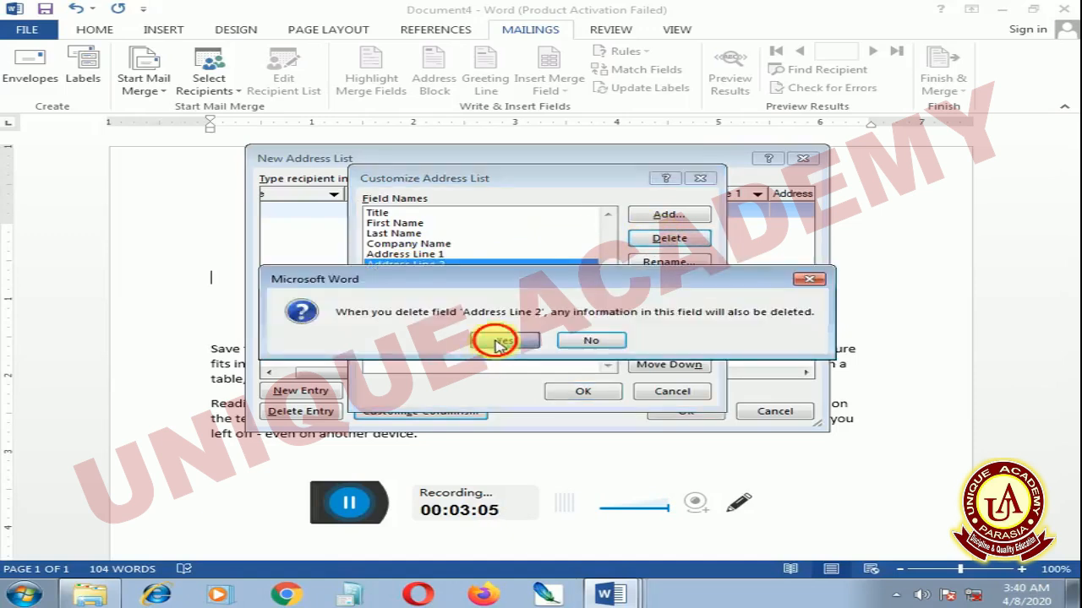
pyautogui.click(494, 344)
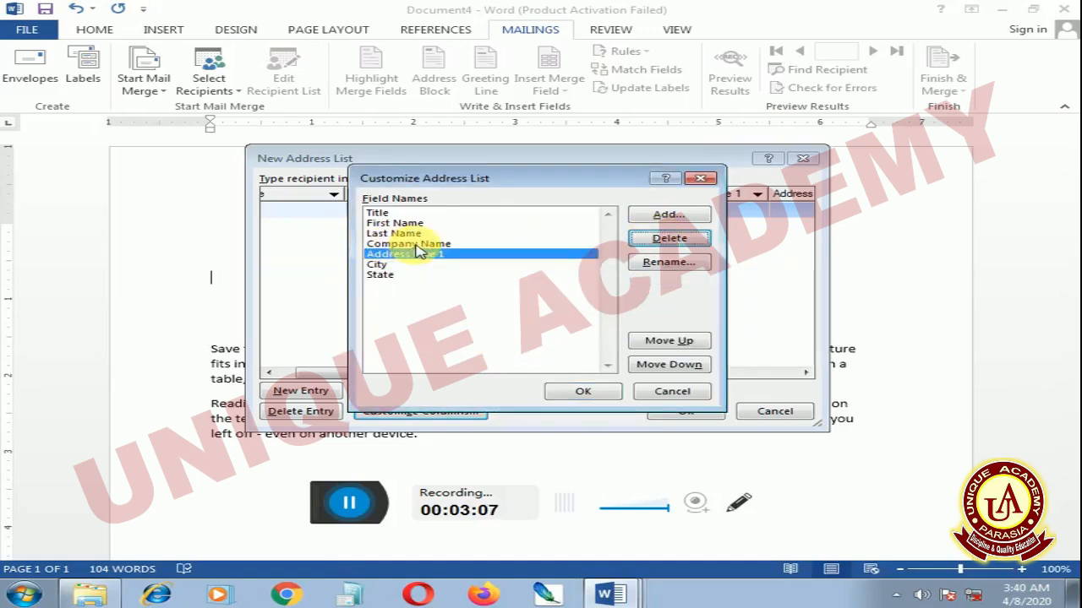
pyautogui.click(415, 244)
pyautogui.click(646, 241)
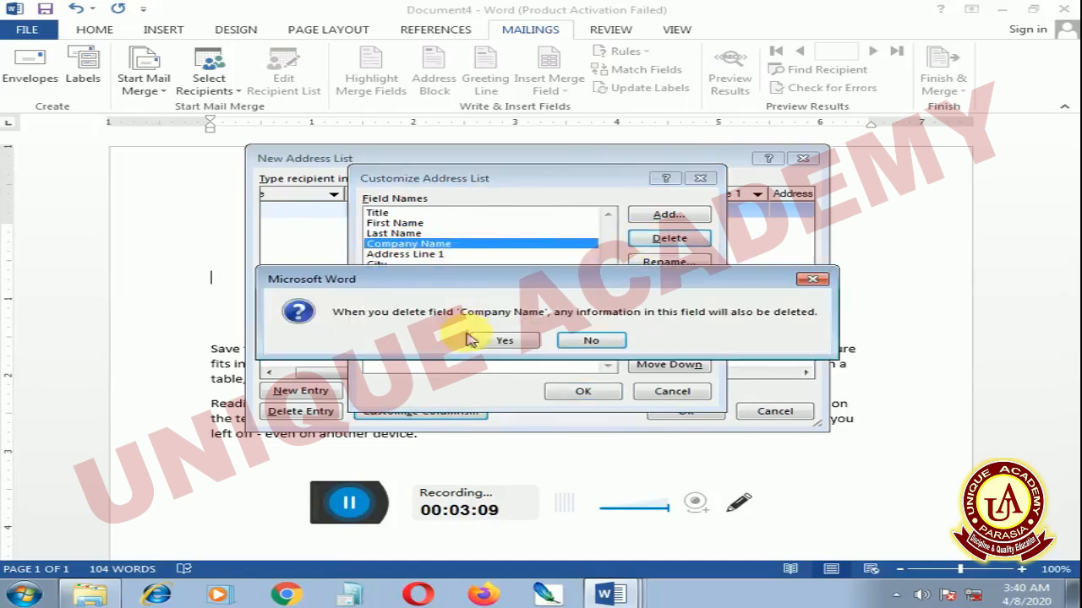
pyautogui.click(505, 343)
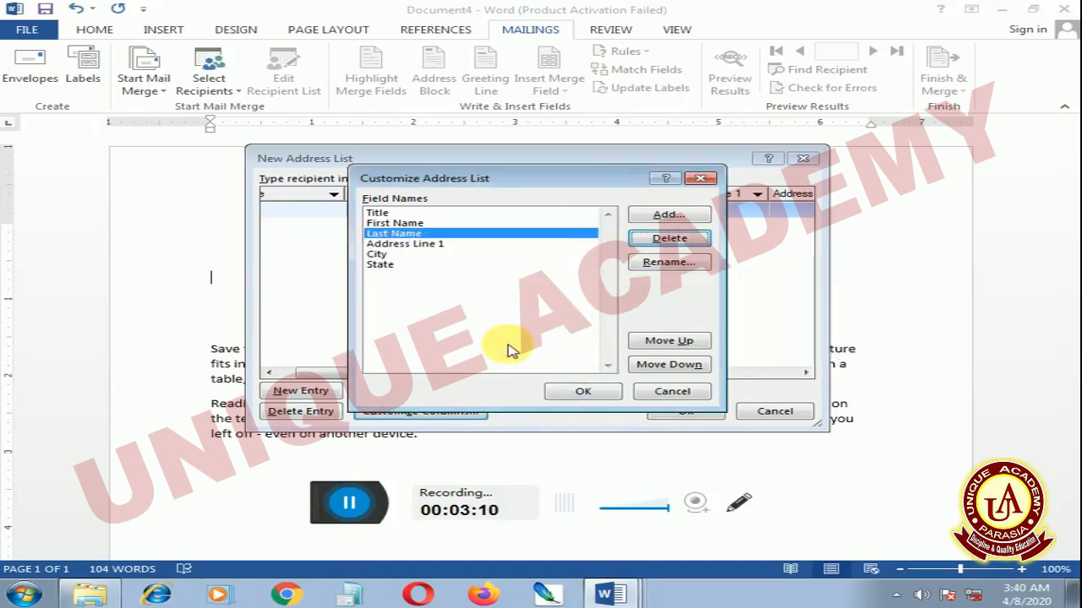
pyautogui.click(583, 394)
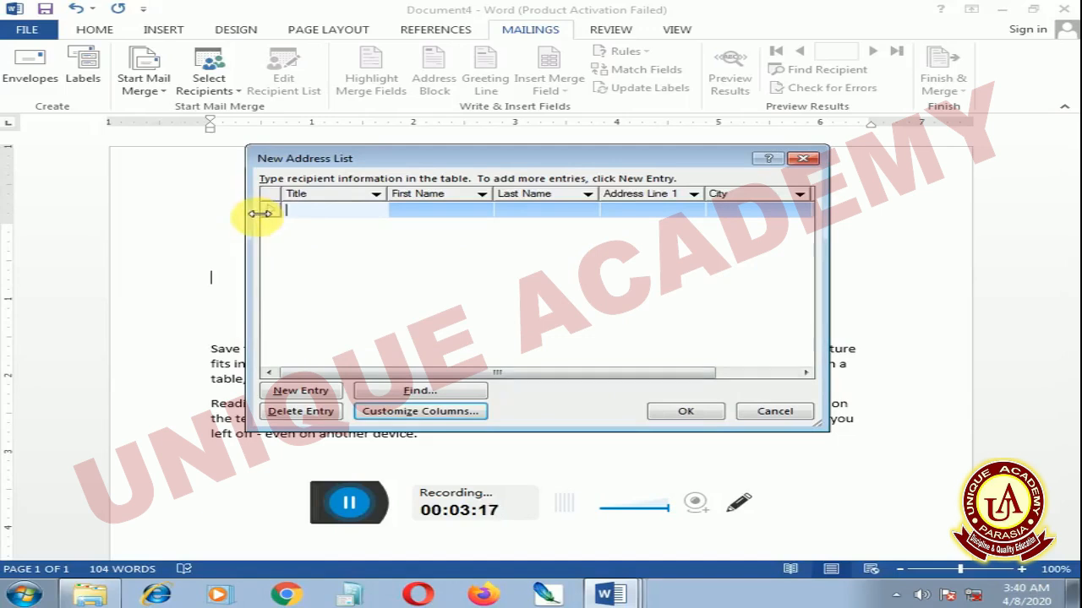
# Enter Meeting as the Title of the first recipient entry
pyautogui.write('Meetu')
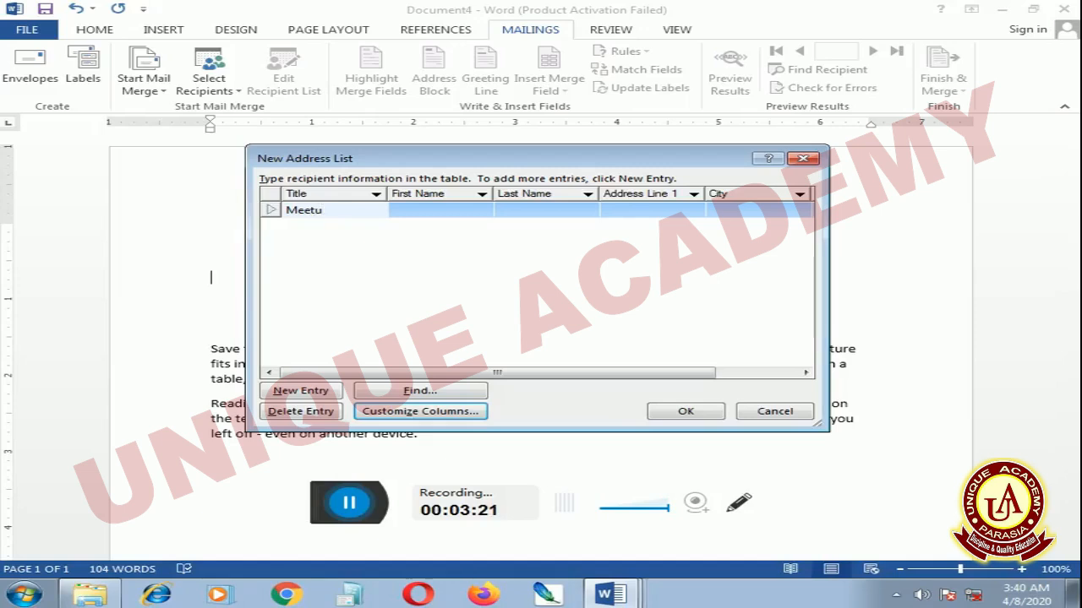
pyautogui.press('BackSpace')
pyautogui.write('in')
pyautogui.write('g')
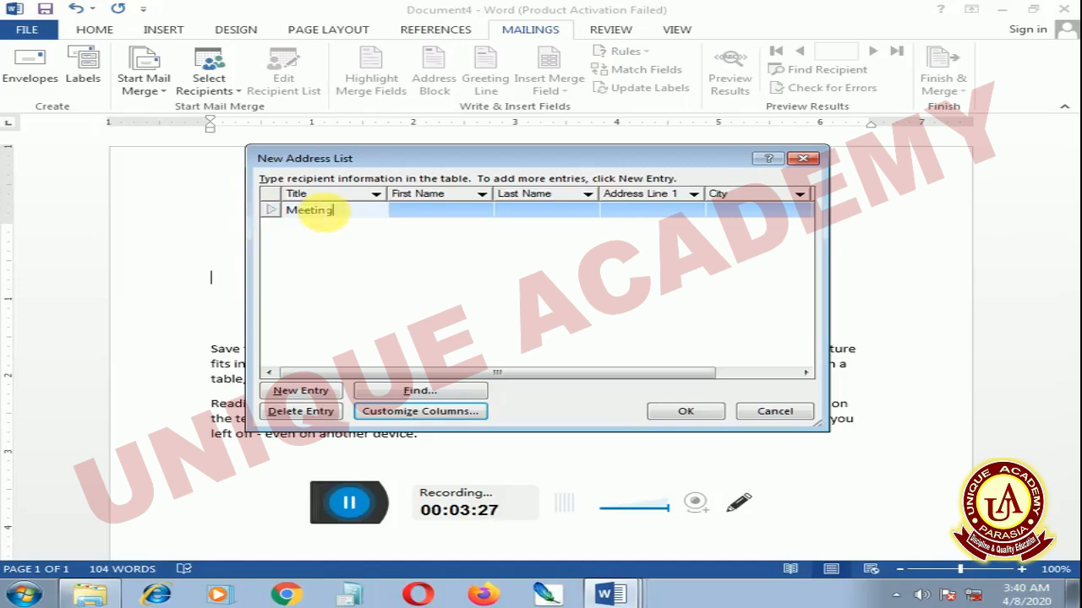
pyautogui.click(272, 213)
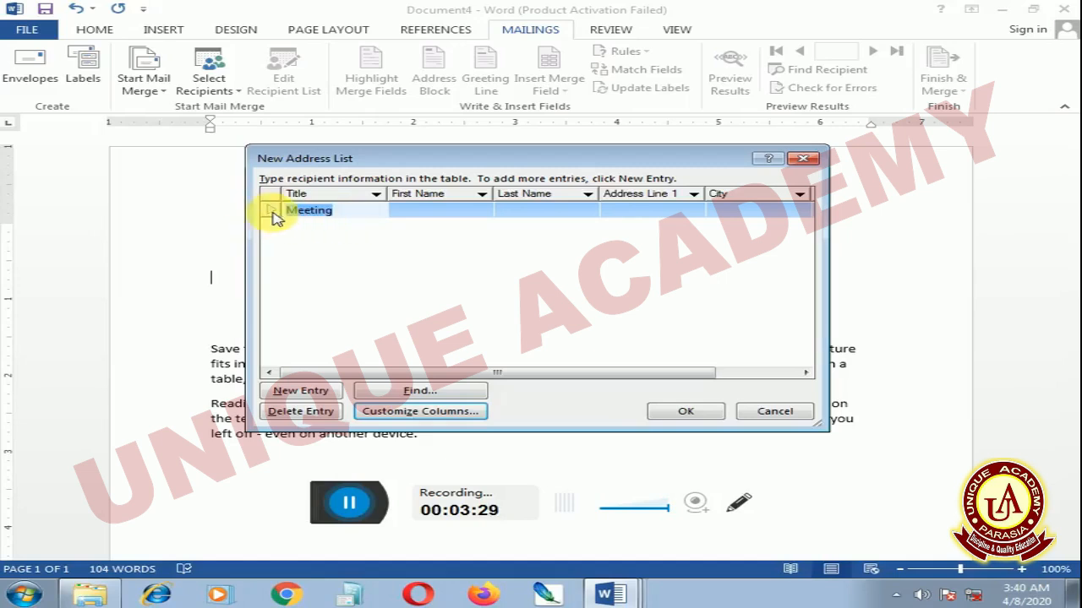
# Fill in the first recipient's first name and last name
pyautogui.click(474, 215)
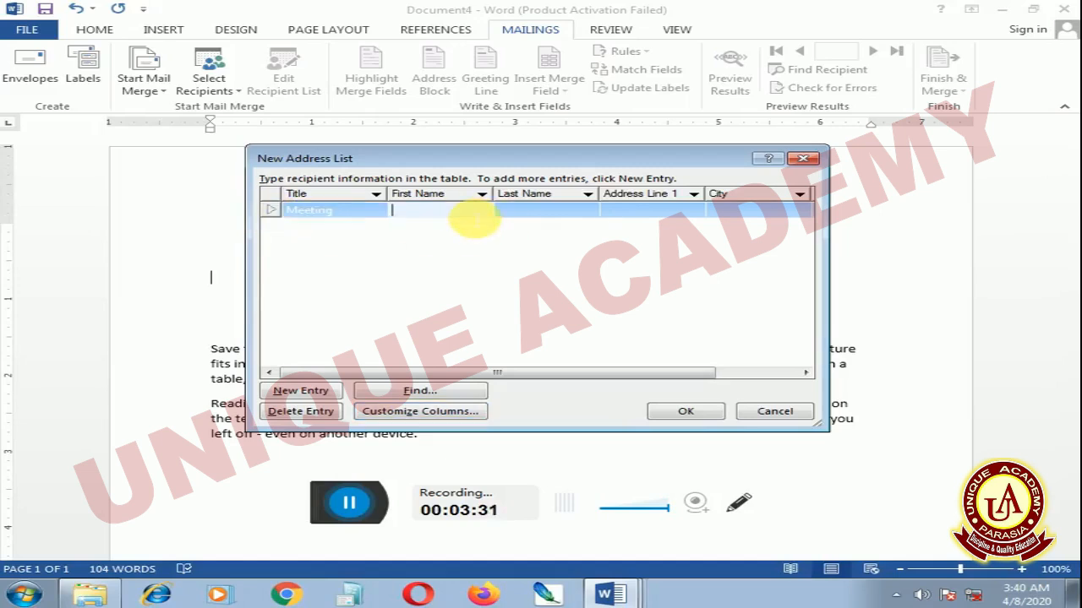
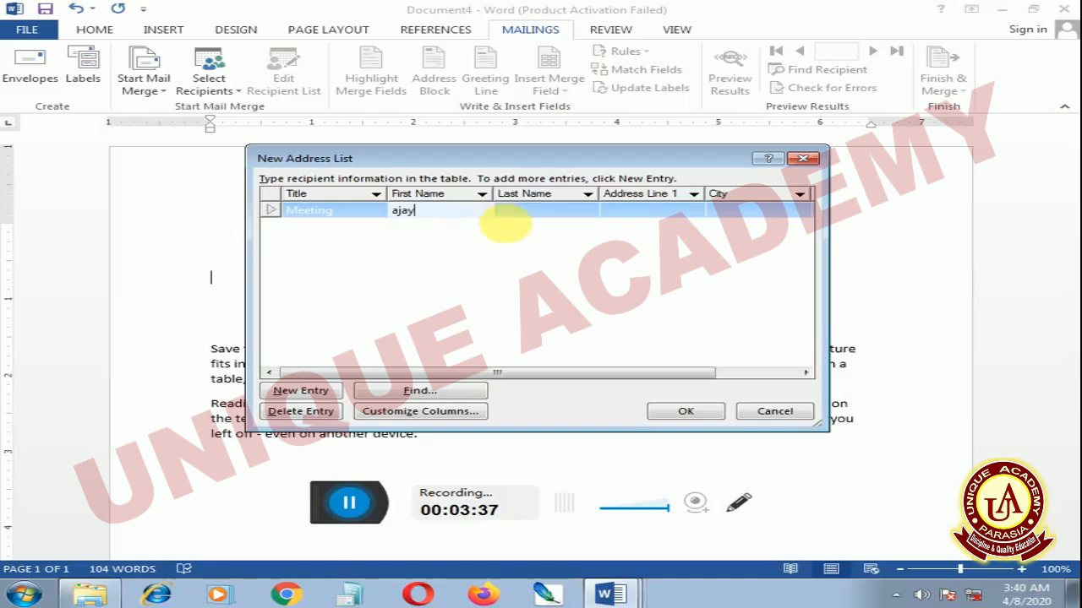
pyautogui.click(530, 211)
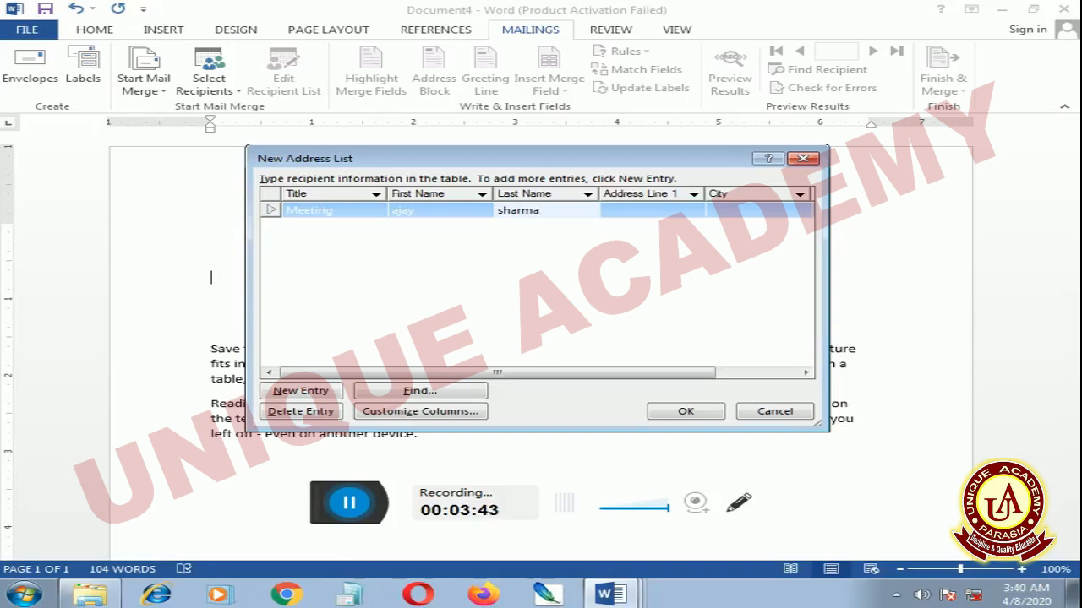
# Fill in the first recipient's street address under Address Line 1
pyautogui.click(644, 213)
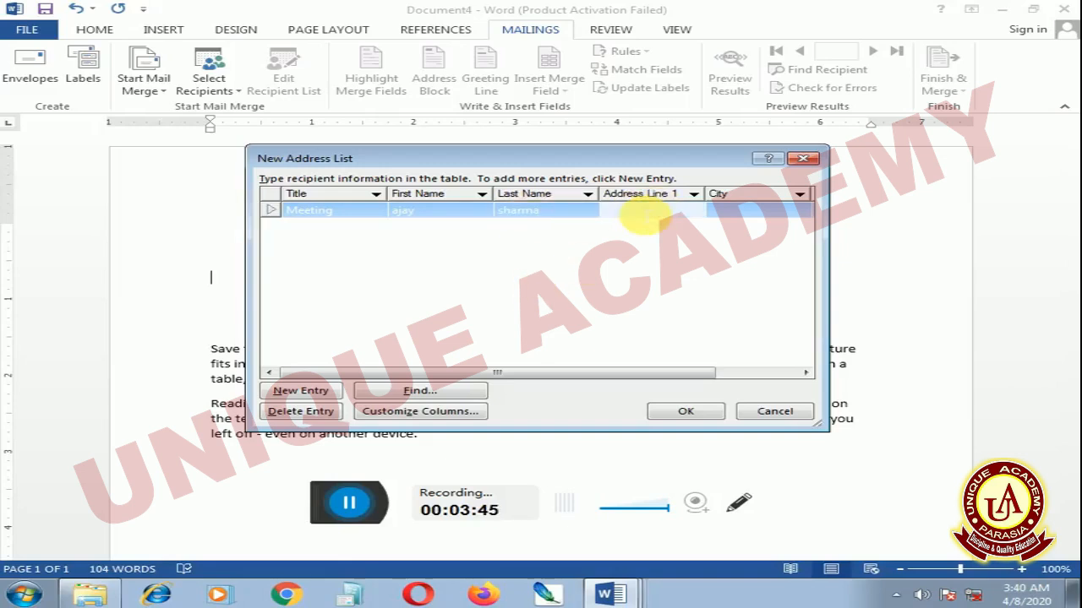
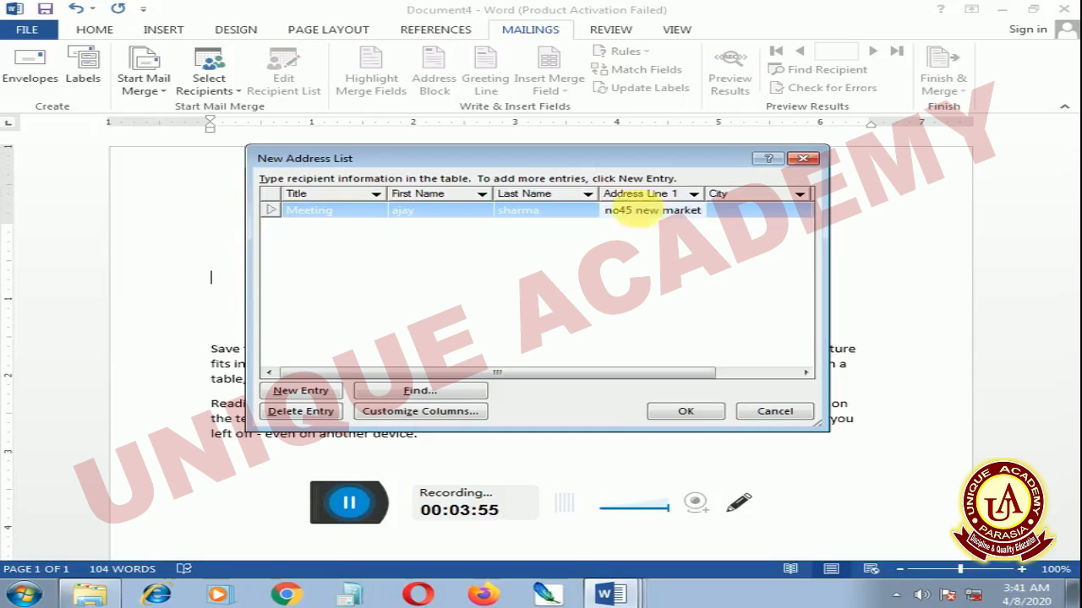
# Fill in the first recipient's city and state
pyautogui.click(760, 212)
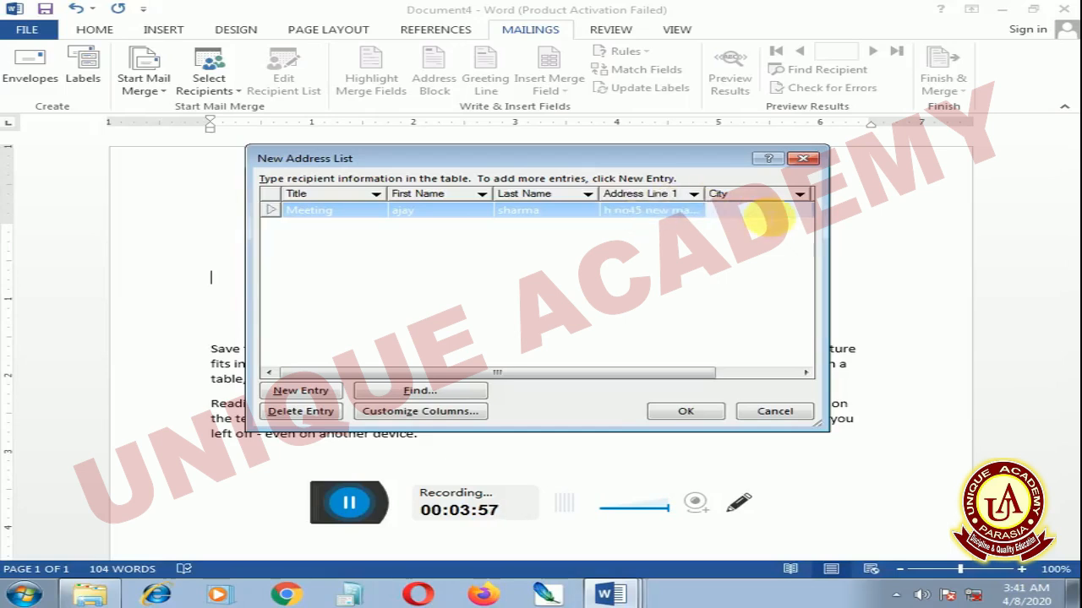
pyautogui.write('bhopal')
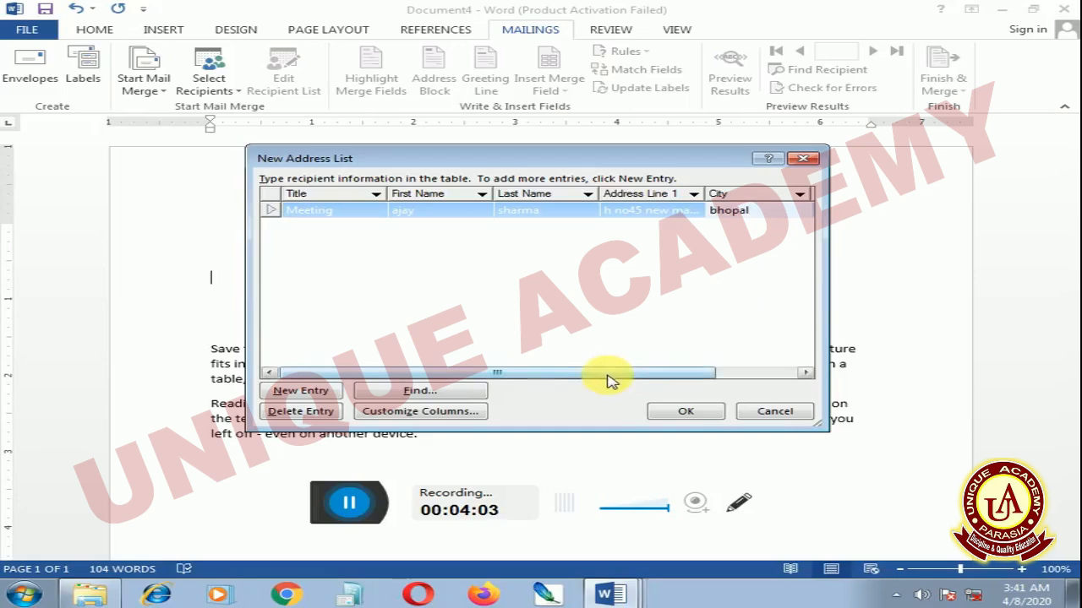
pyautogui.moveTo(616, 377); pyautogui.dragTo(708, 382)
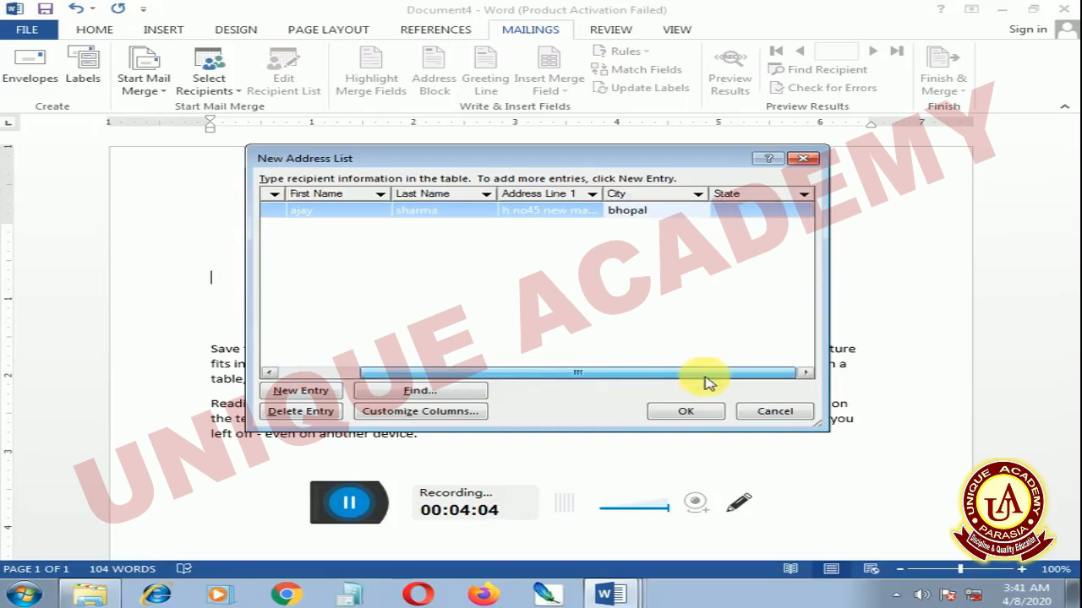
pyautogui.click(754, 217)
pyautogui.write('m p')
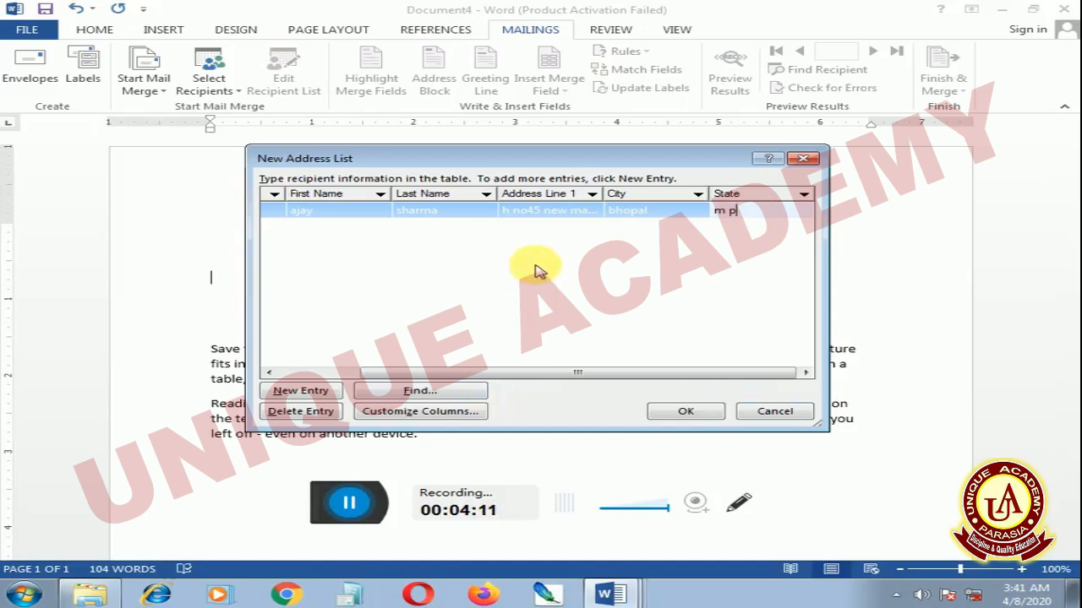
# Add a second recipient entry with Meeting as its Title and fill in the recipient's first name and last name
pyautogui.press('Tab')
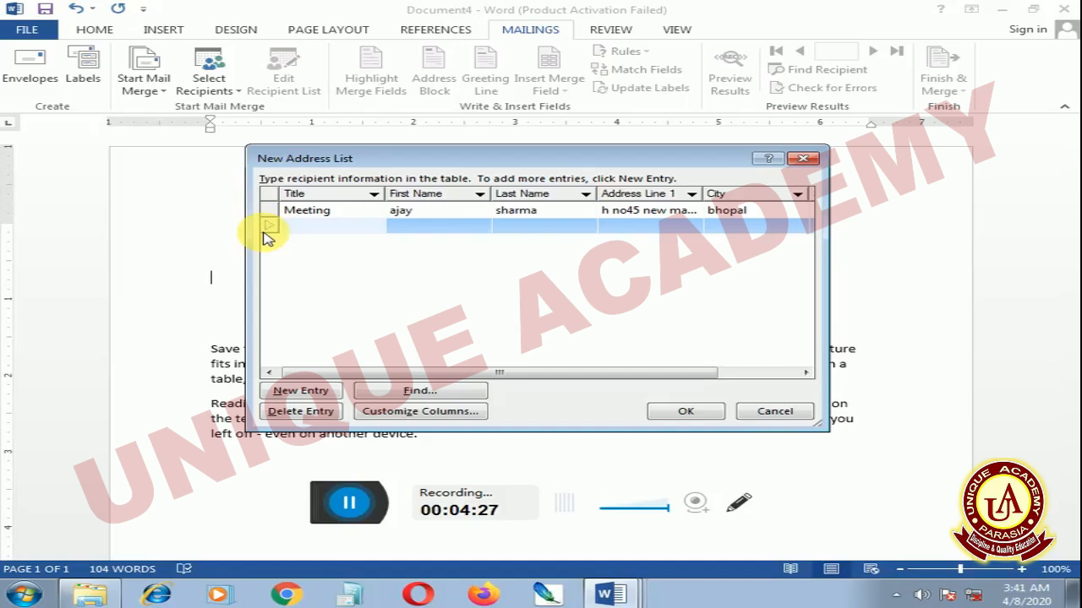
pyautogui.write('Meeting')
pyautogui.press('Tab')
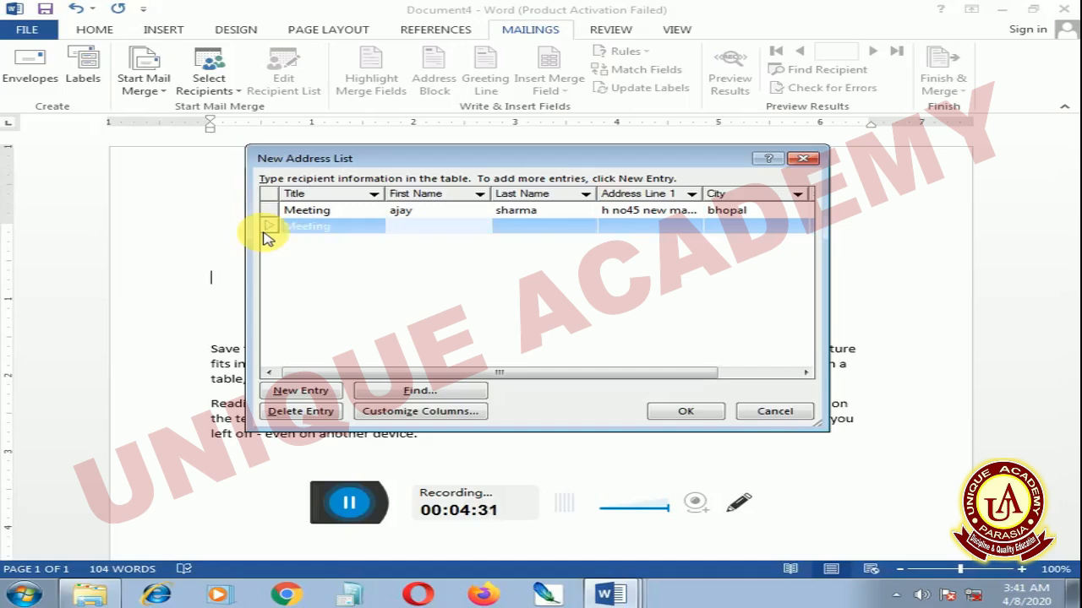
pyautogui.press('Tab')
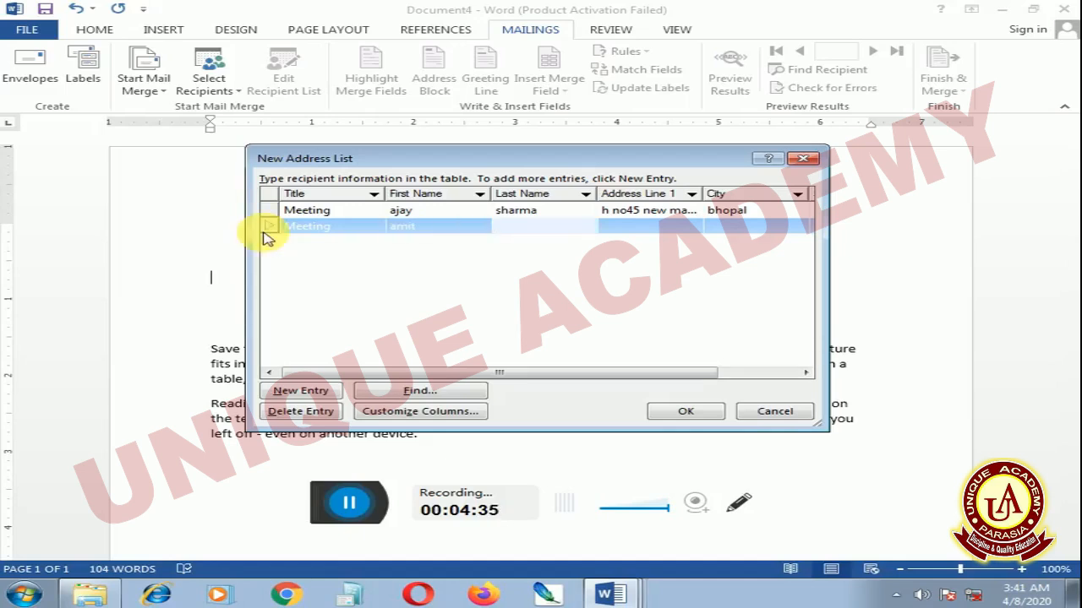
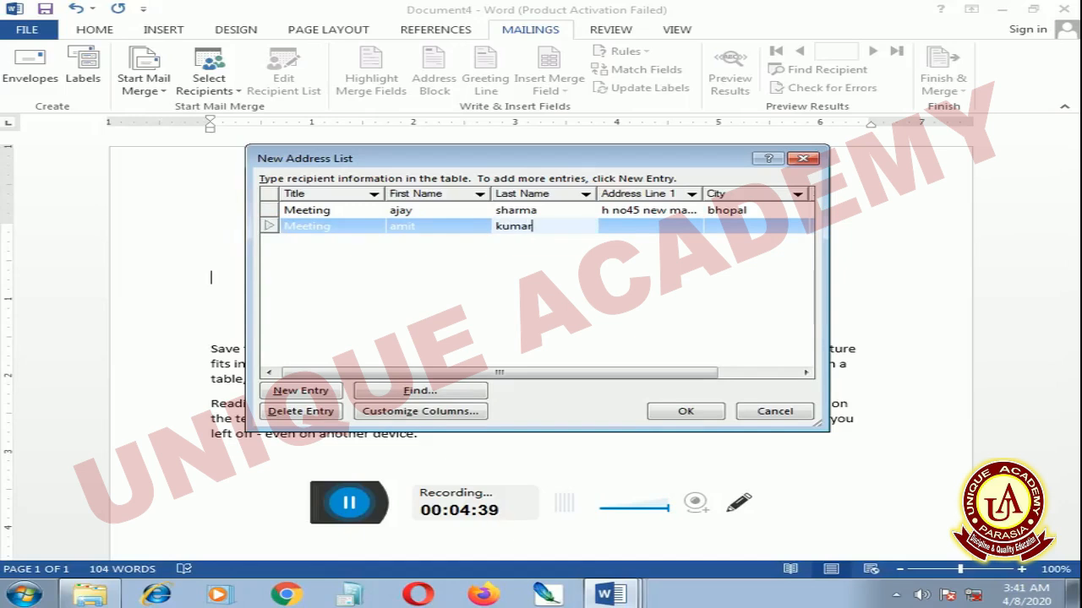
# Fill in the second recipient's street address under Address Line 1
pyautogui.click(635, 225)
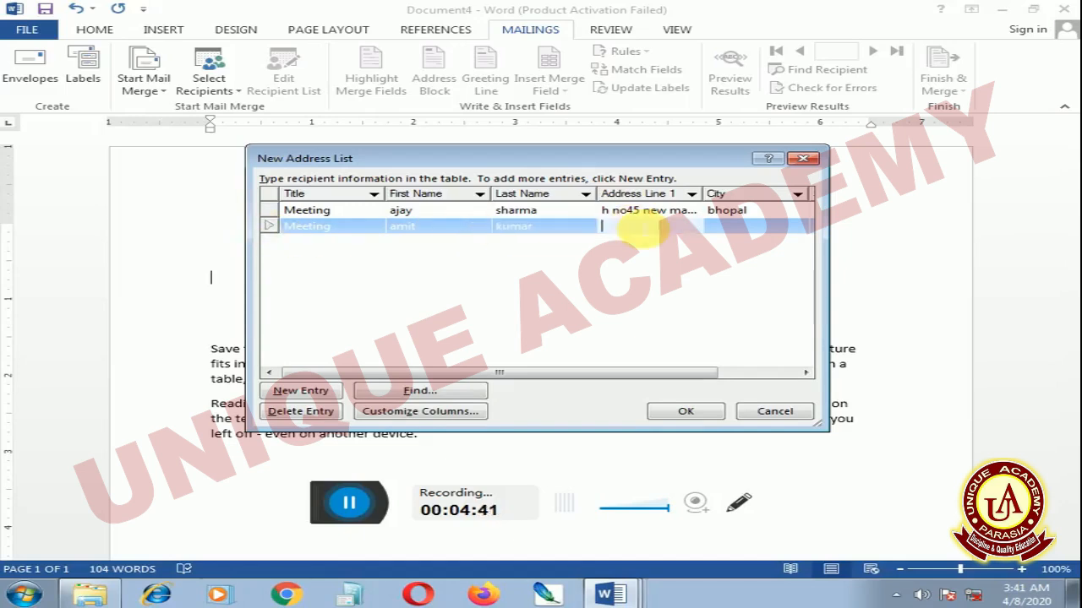
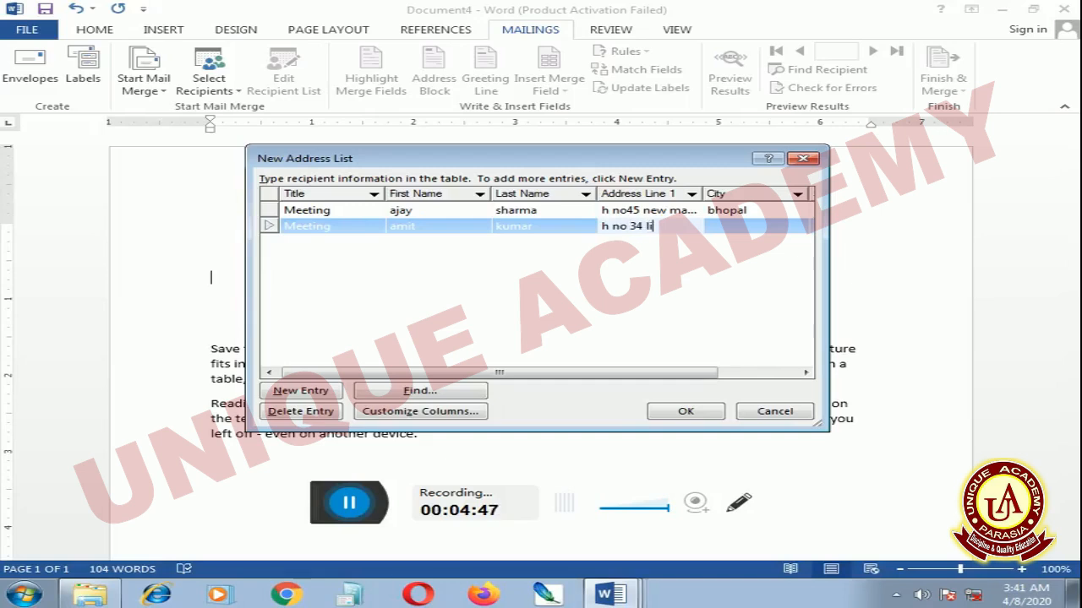
pyautogui.press('Tab')
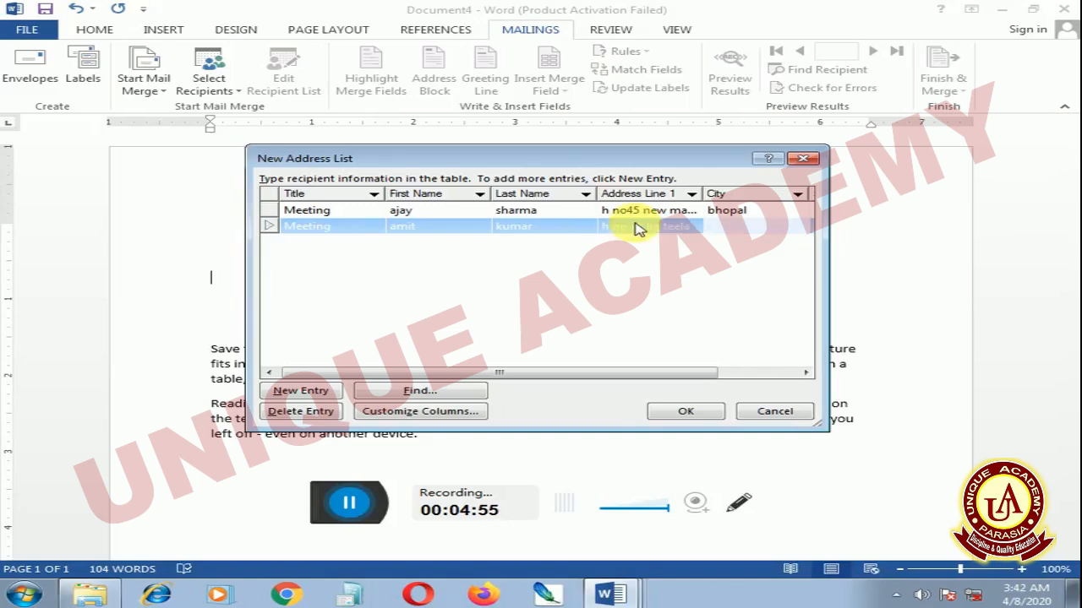
# Fill in the second recipient's city and state
pyautogui.write('bhopal')
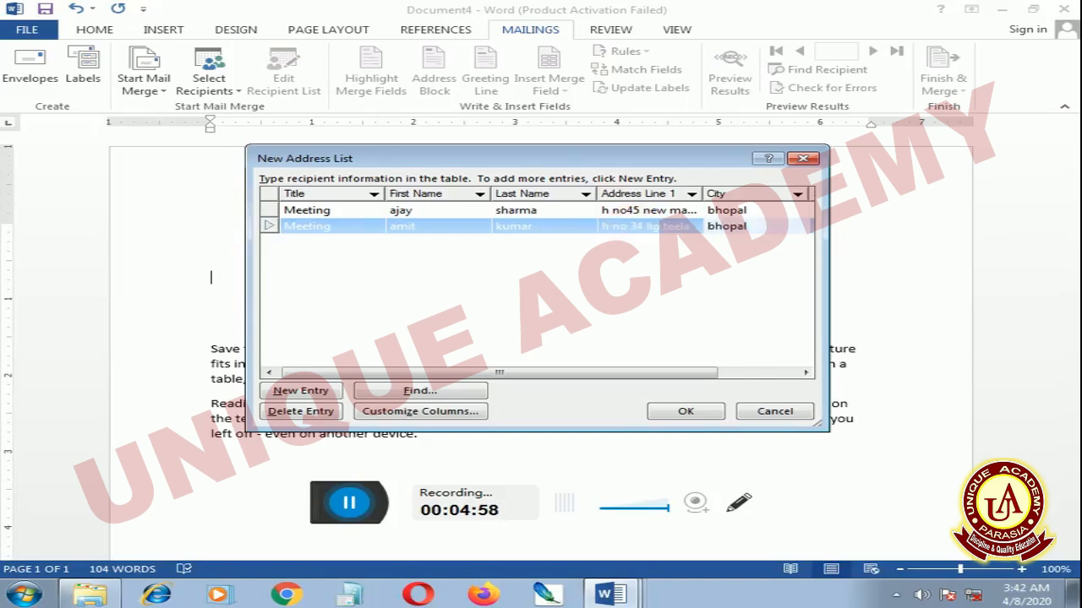
pyautogui.press('Tab')
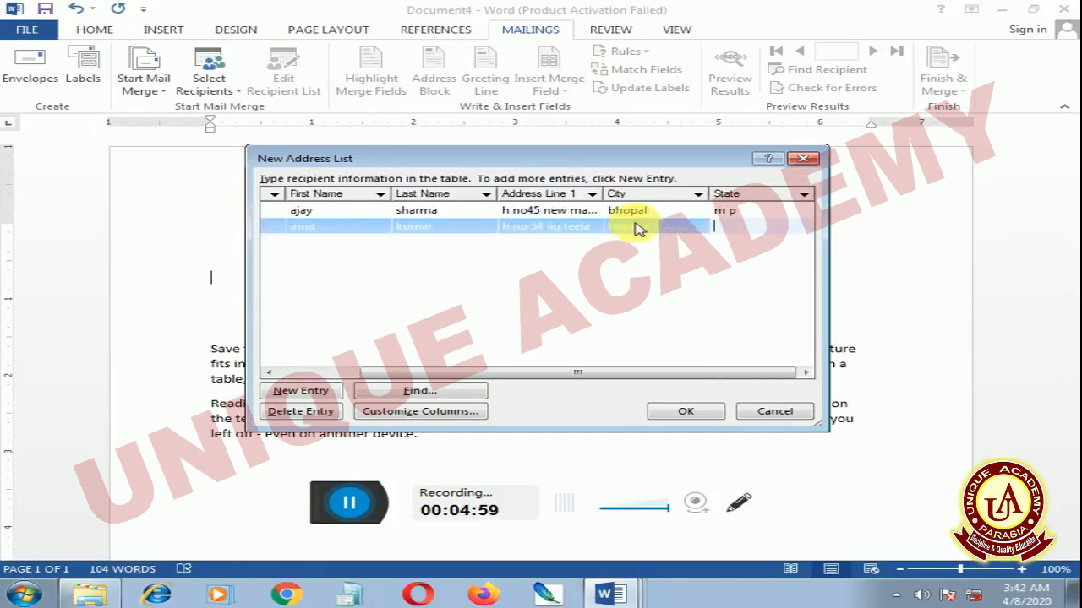
pyautogui.press('Tab')
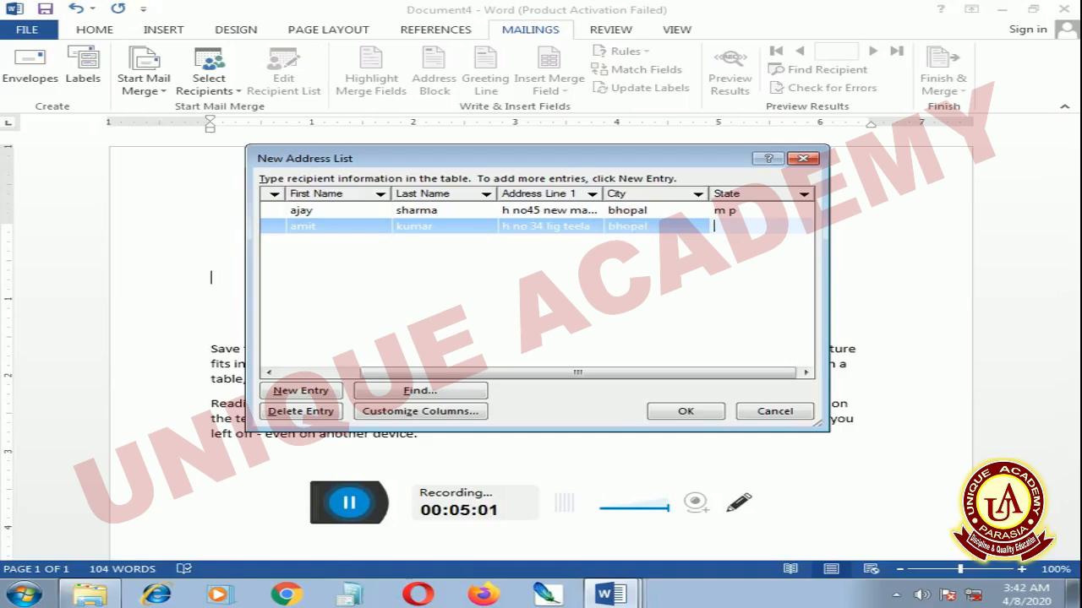
pyautogui.write('m p')
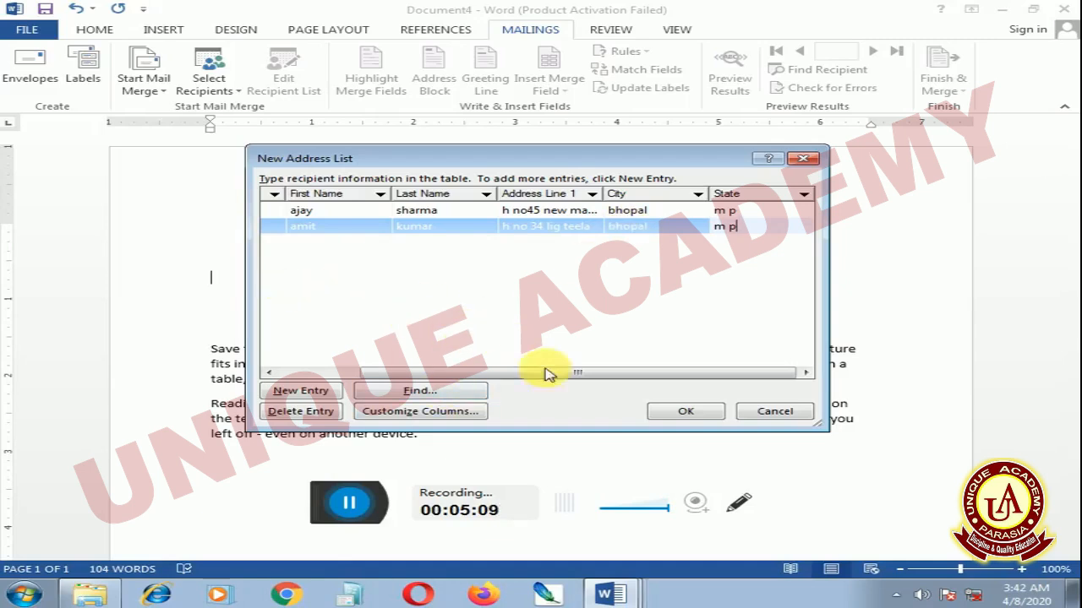
# Accept the completed address list and save it on the Desktop under the file name "name list"
pyautogui.moveTo(591, 378); pyautogui.dragTo(476, 391)
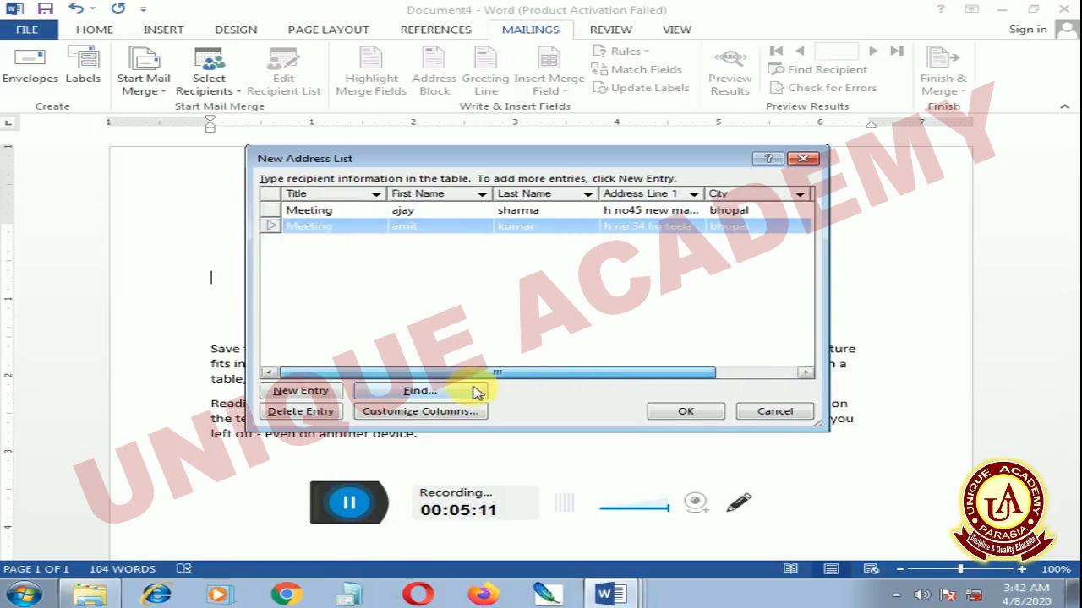
pyautogui.click(674, 416)
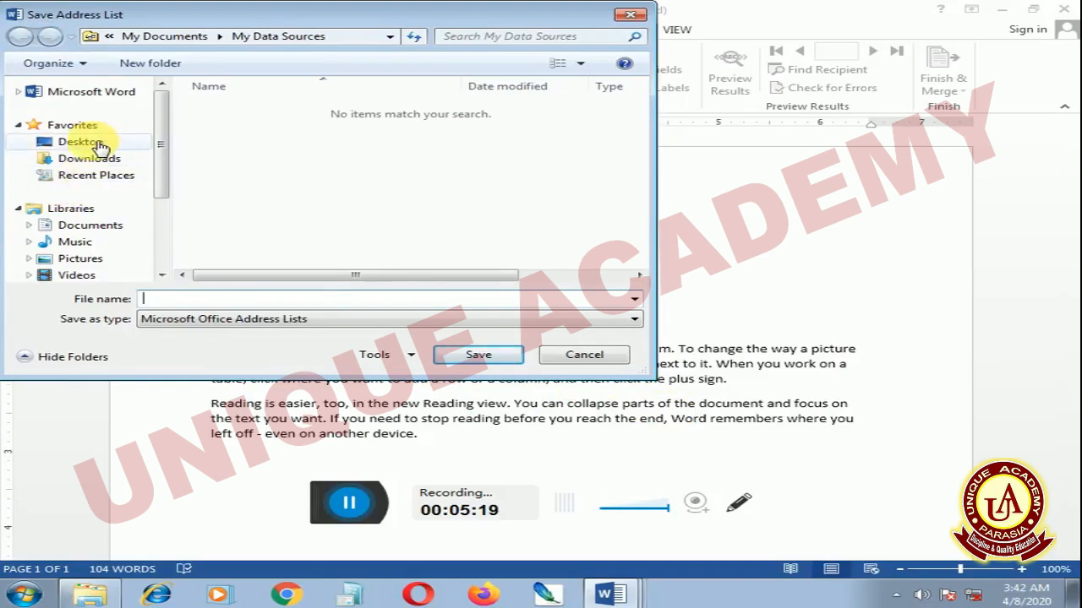
pyautogui.click(98, 145)
pyautogui.click(193, 301)
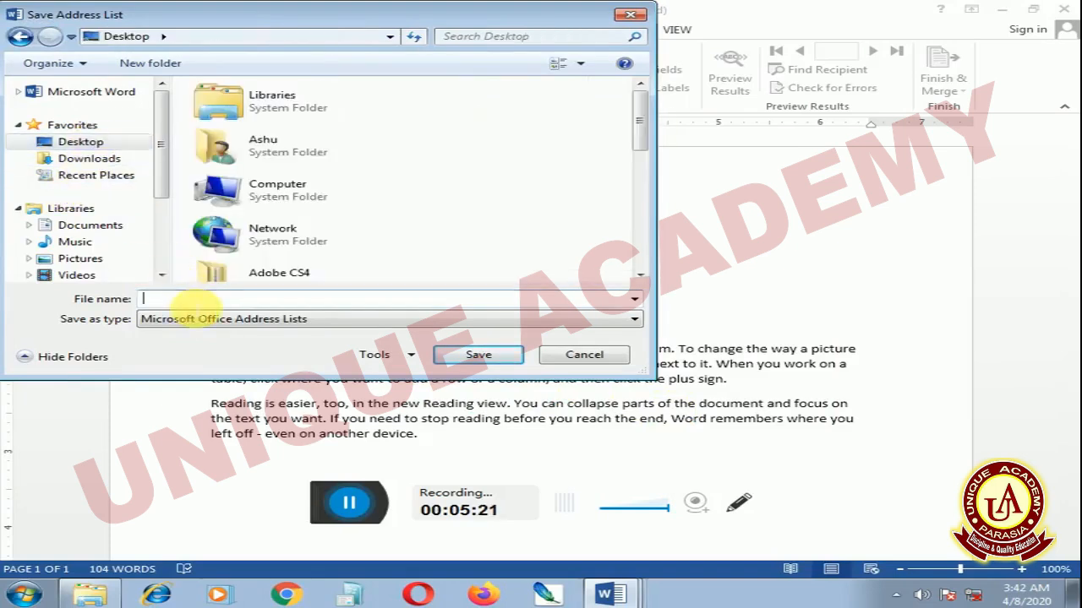
pyautogui.write('n')
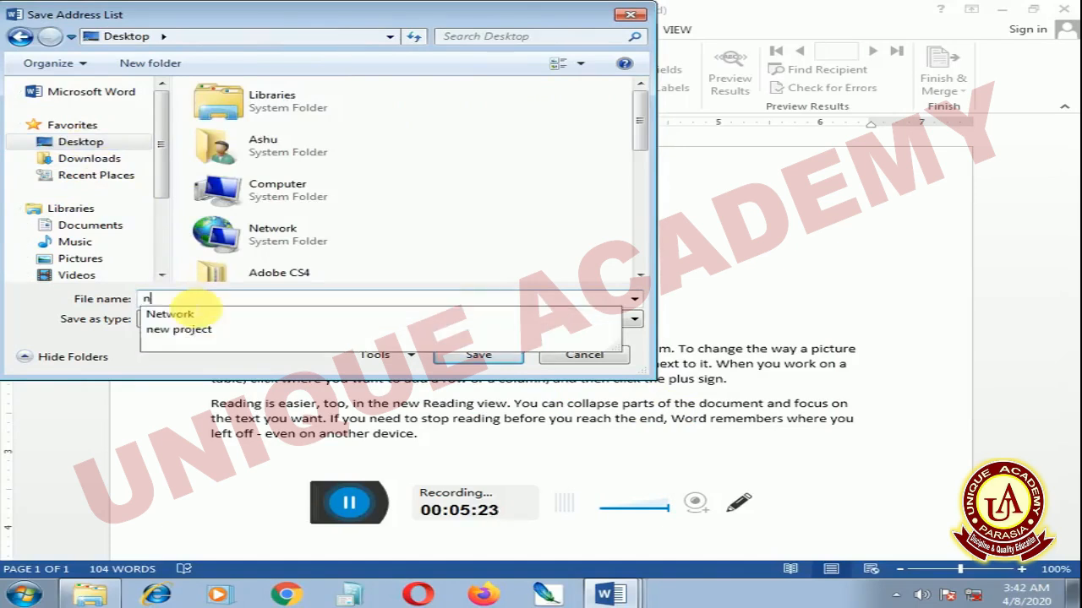
pyautogui.write('am')
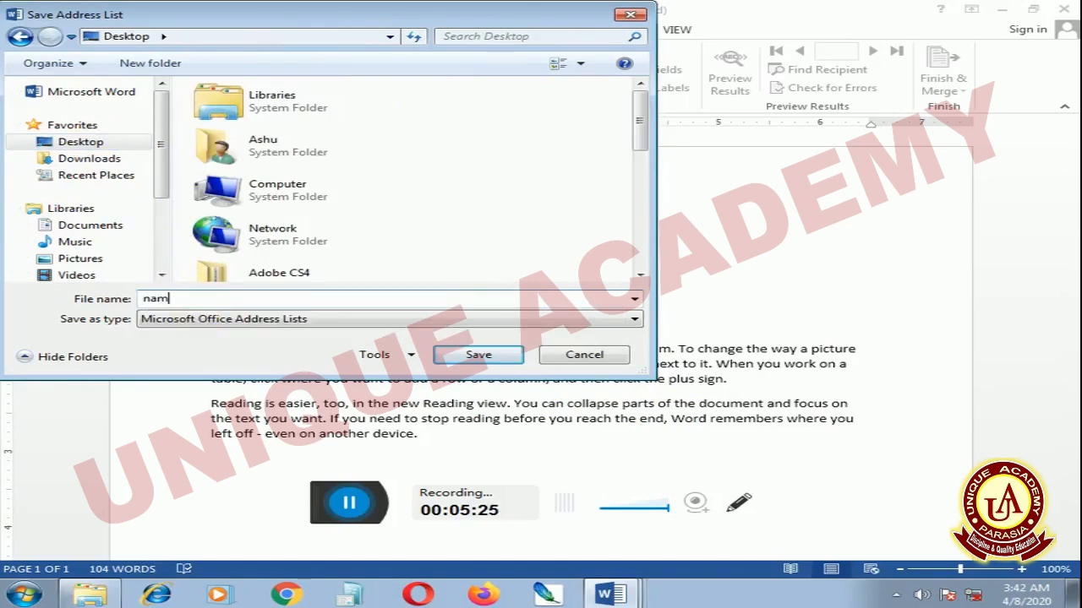
pyautogui.write('e list')
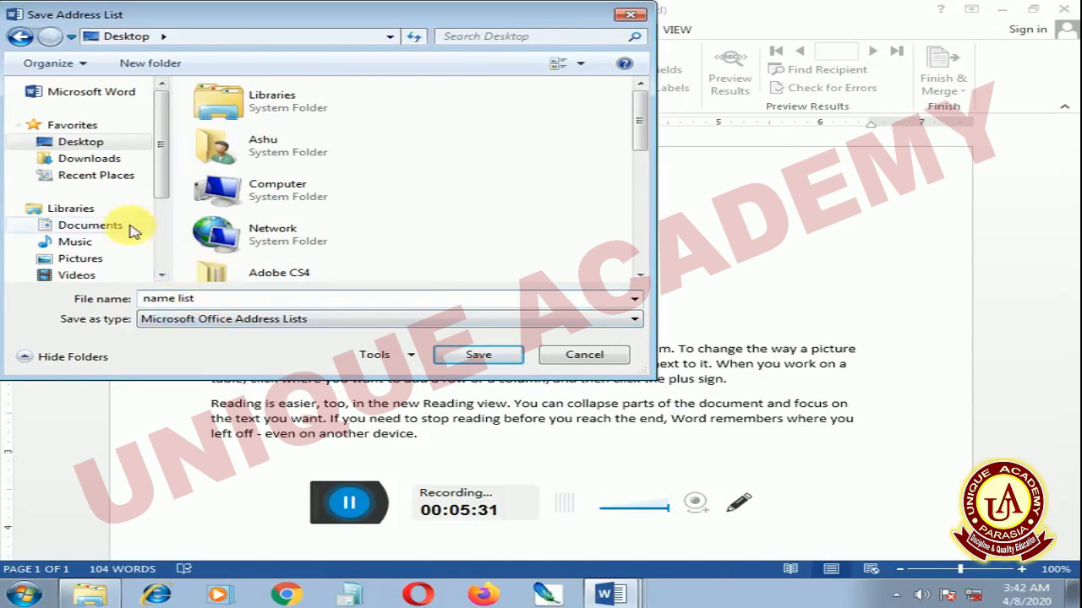
pyautogui.click(480, 359)
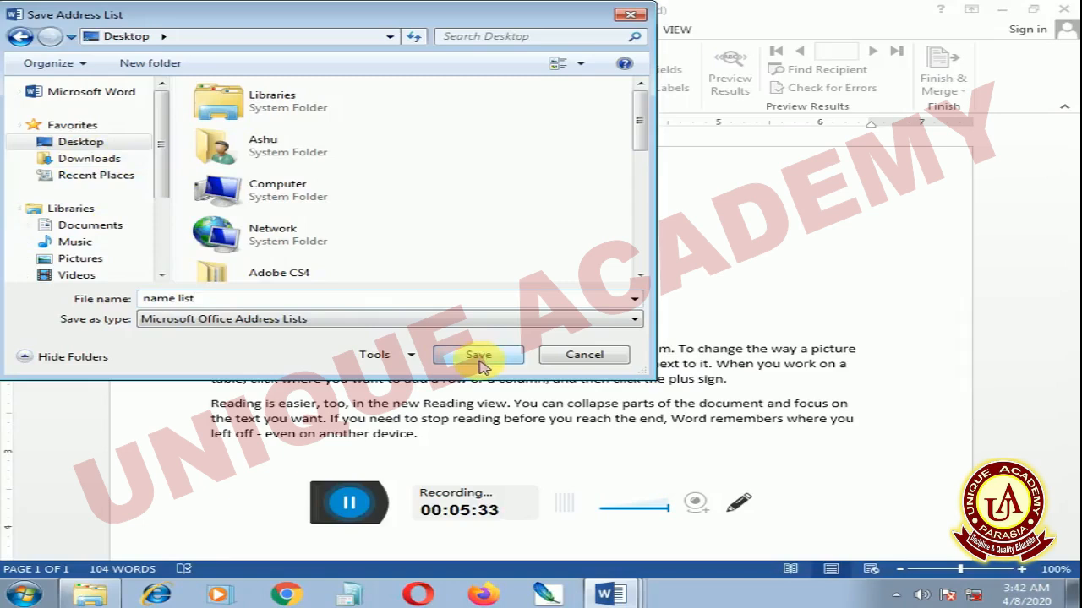
pyautogui.click(480, 359)
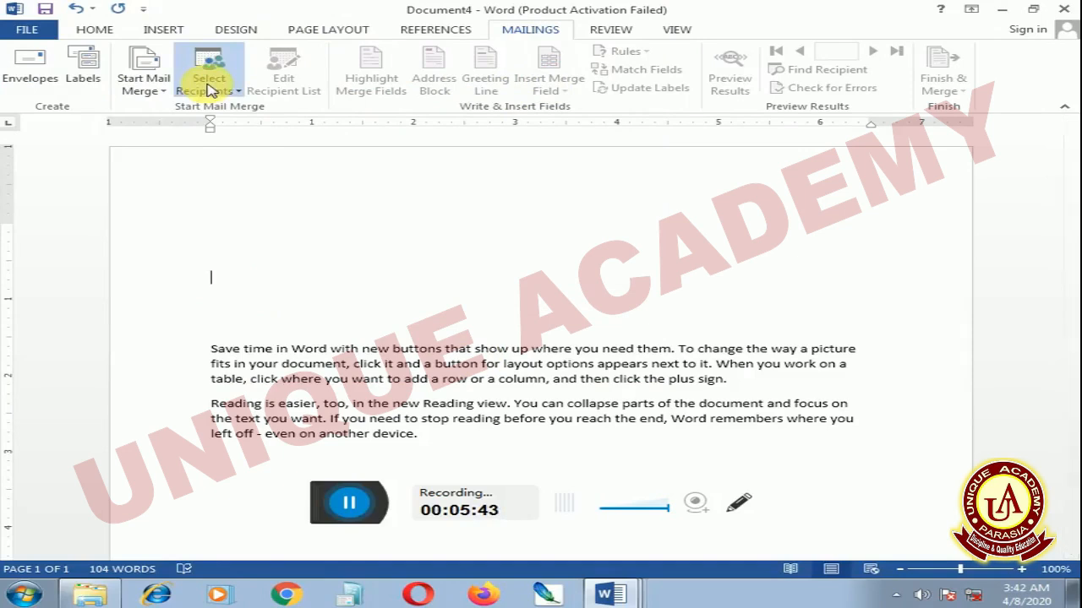
# Use the existing "name list" database on the Desktop as the letter's recipient data source
pyautogui.click(252, 136)
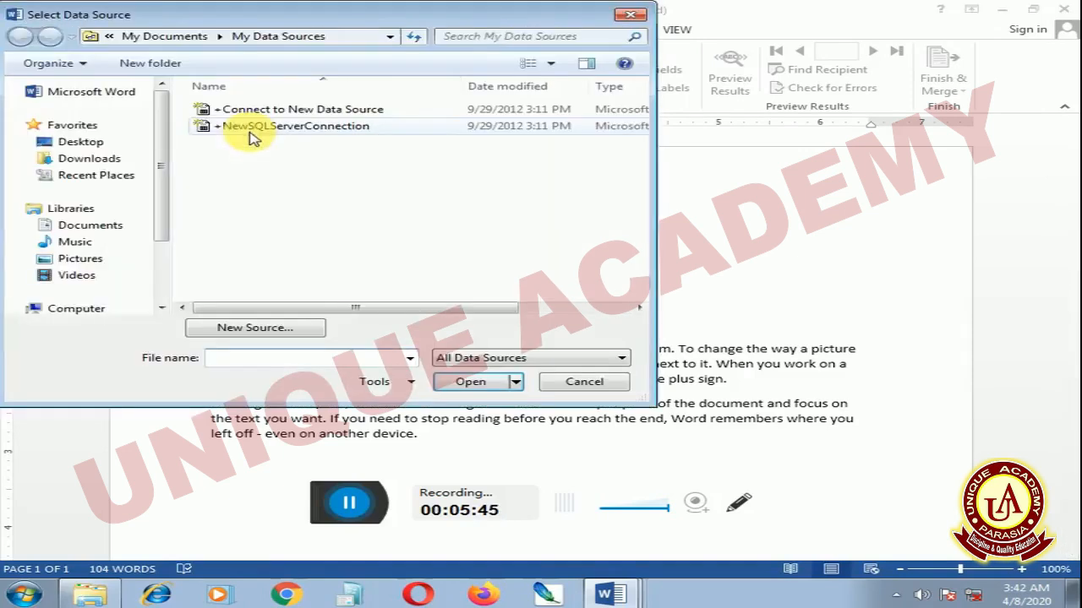
pyautogui.click(53, 140)
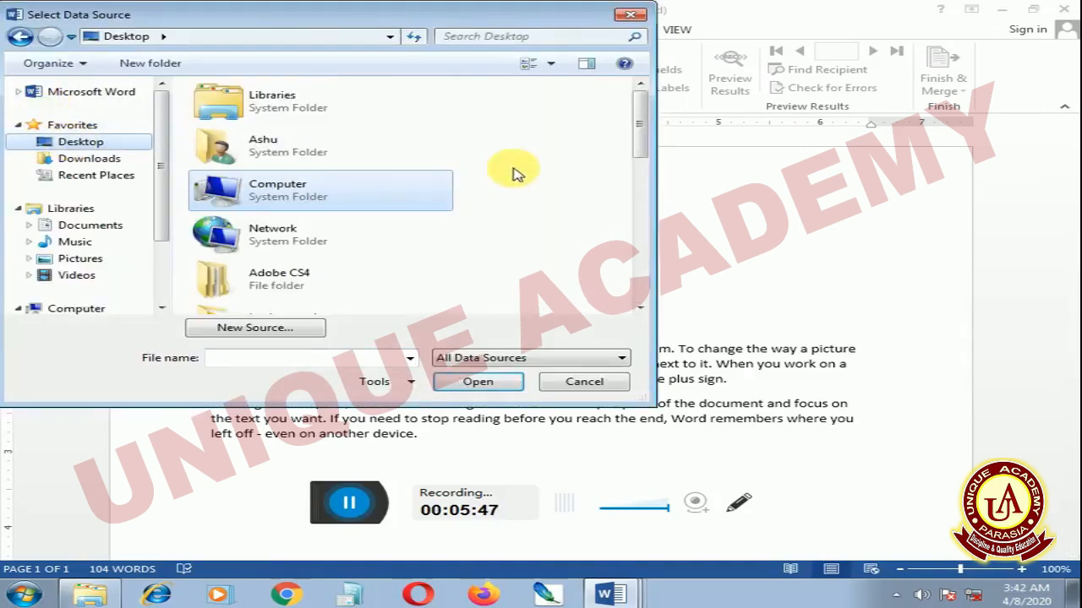
pyautogui.moveTo(642, 109); pyautogui.dragTo(644, 224)
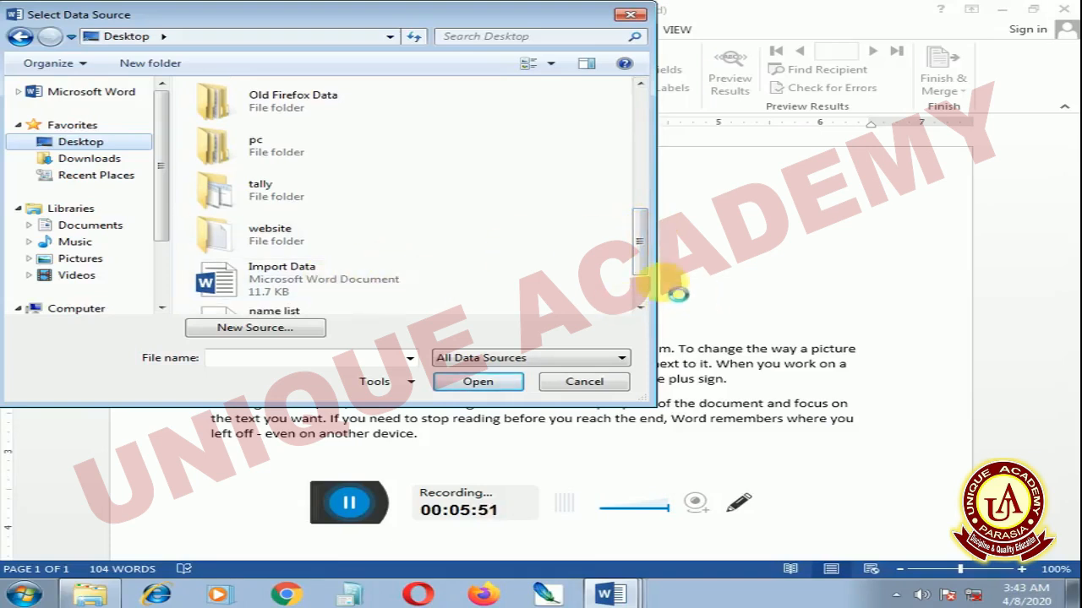
pyautogui.moveTo(634, 249); pyautogui.dragTo(640, 270)
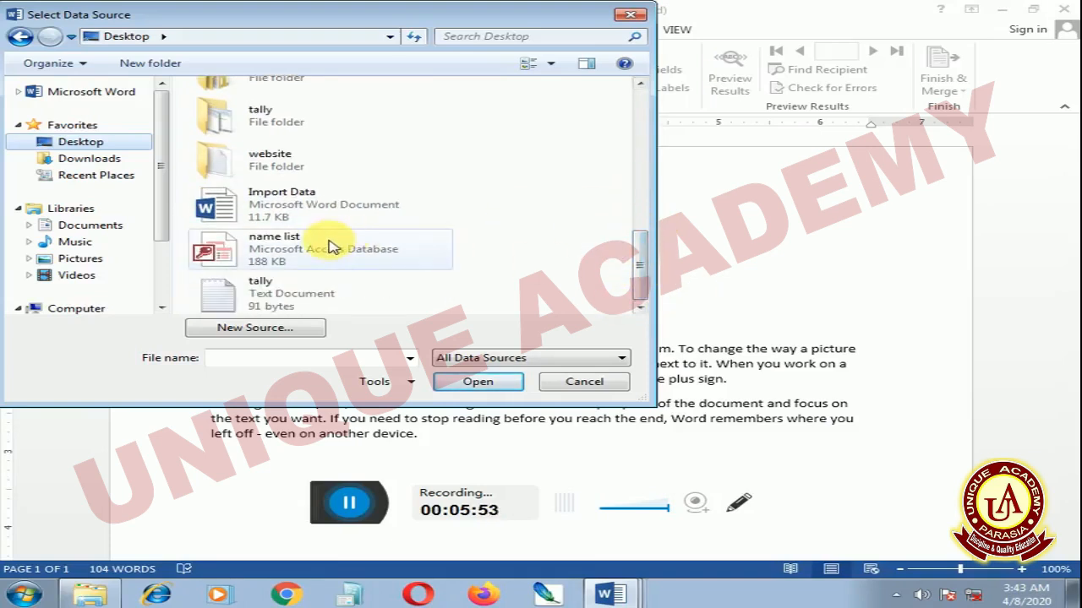
pyautogui.click(329, 245)
pyautogui.click(500, 382)
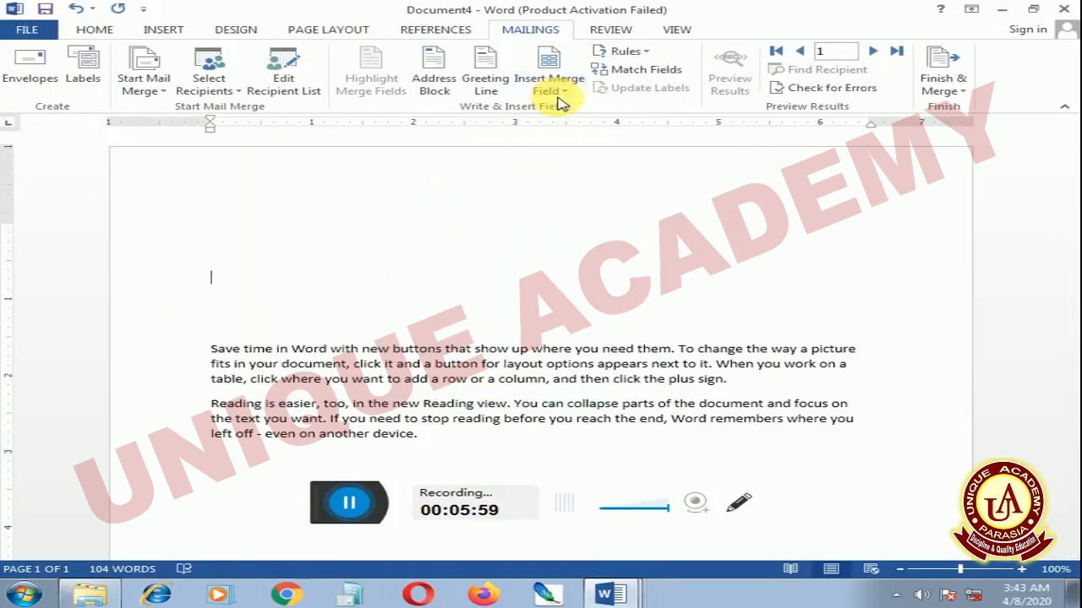
# Check the entries in the merge recipient list and look at the address block preview without inserting it
pyautogui.click(306, 89)
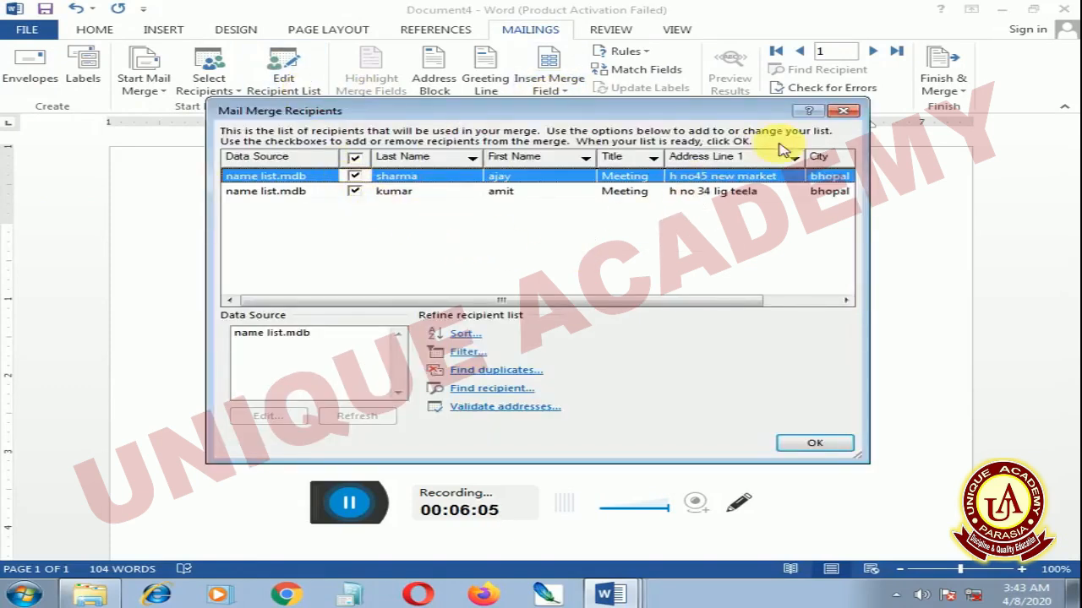
pyautogui.click(841, 112)
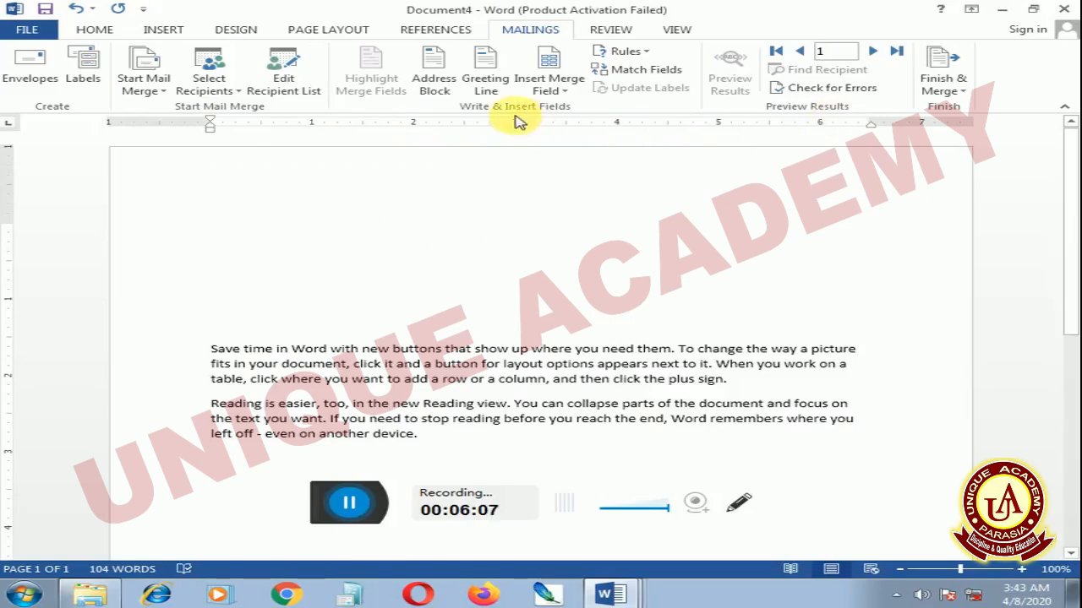
pyautogui.click(434, 81)
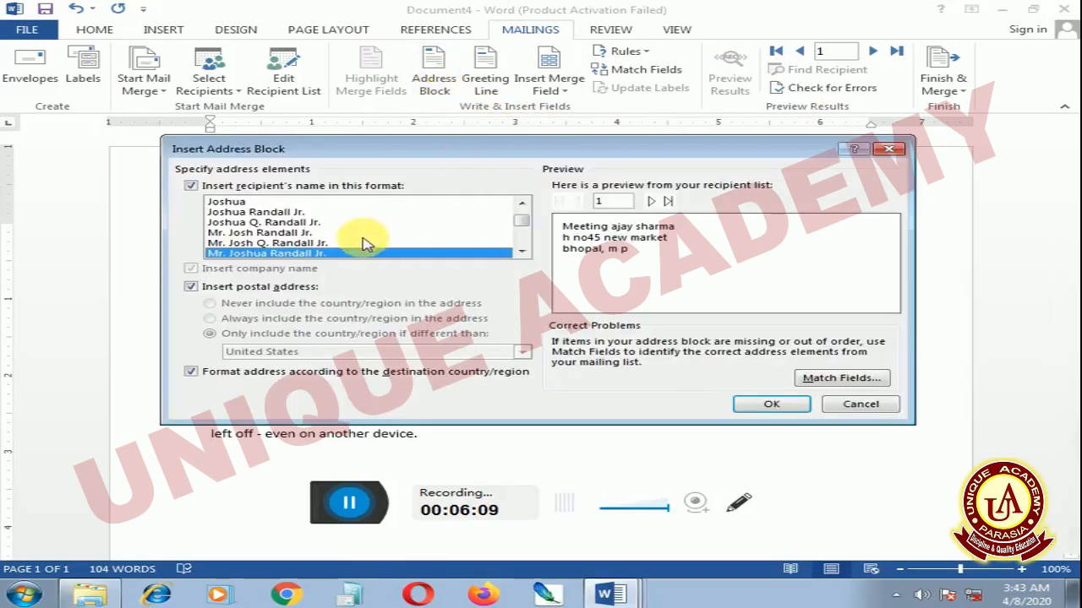
pyautogui.click(843, 407)
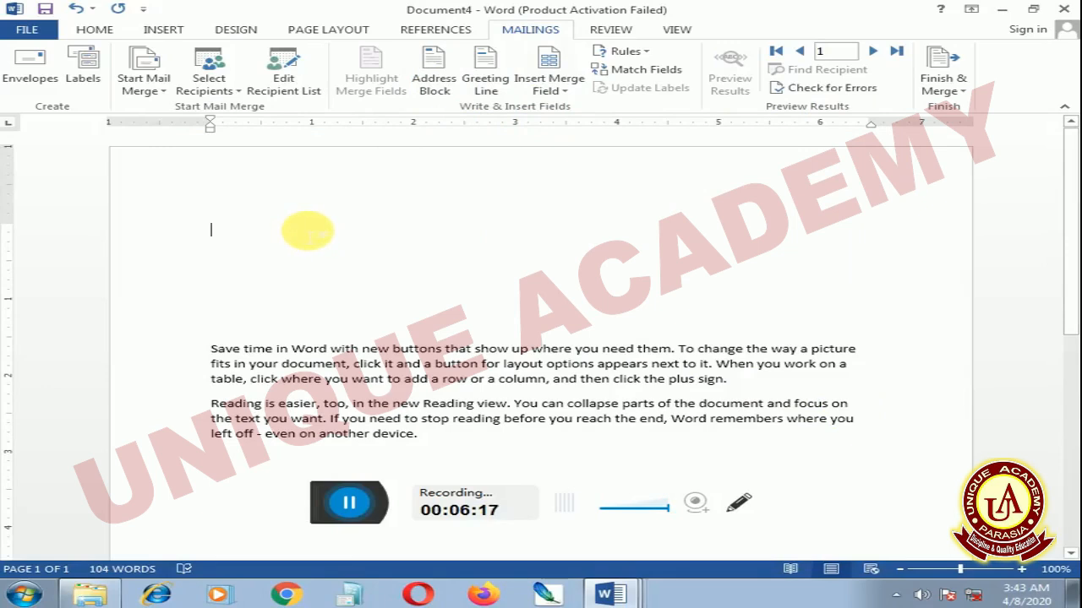
# Insert the Title merge field three tab stops in on the blank line above the letter text and start a new line
pyautogui.press('Tab')
pyautogui.press('Tab')
pyautogui.press('Tab')
pyautogui.press('Tab')
pyautogui.press('Tab')
pyautogui.press('Tab')
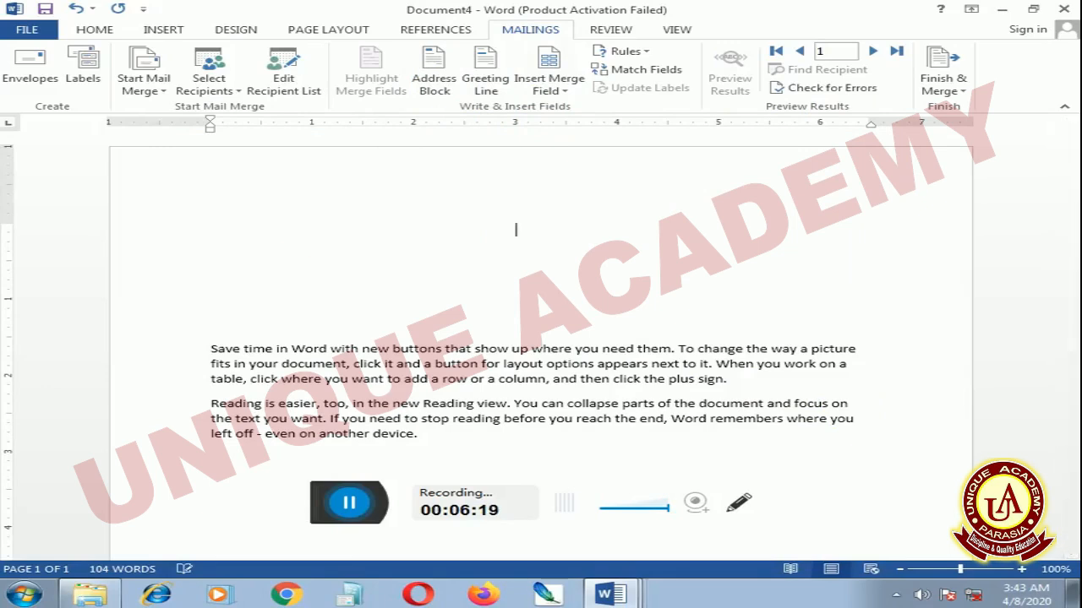
pyautogui.click(564, 95)
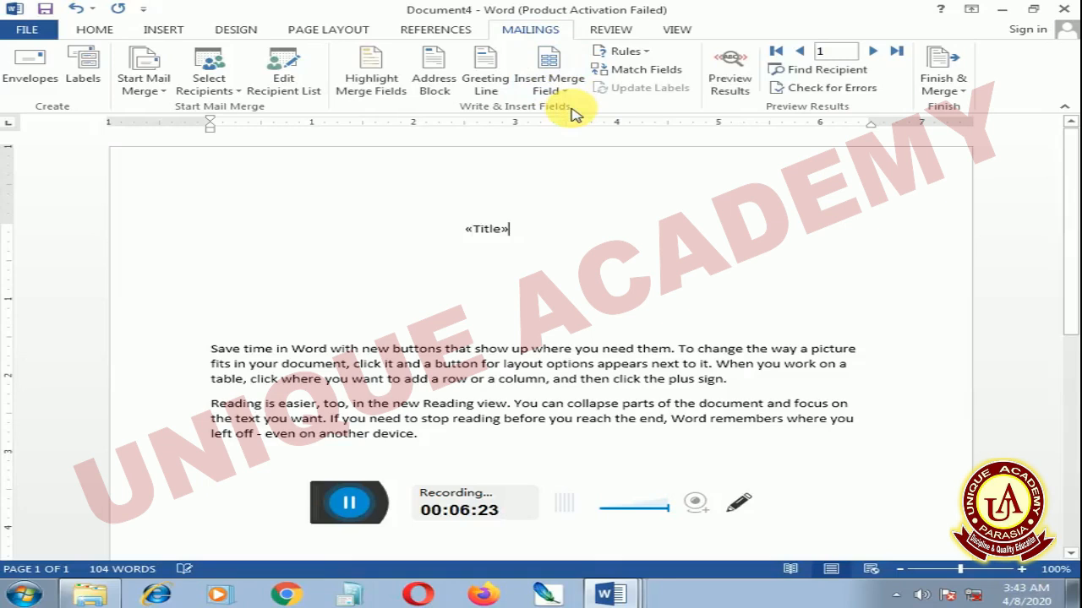
pyautogui.press('Return')
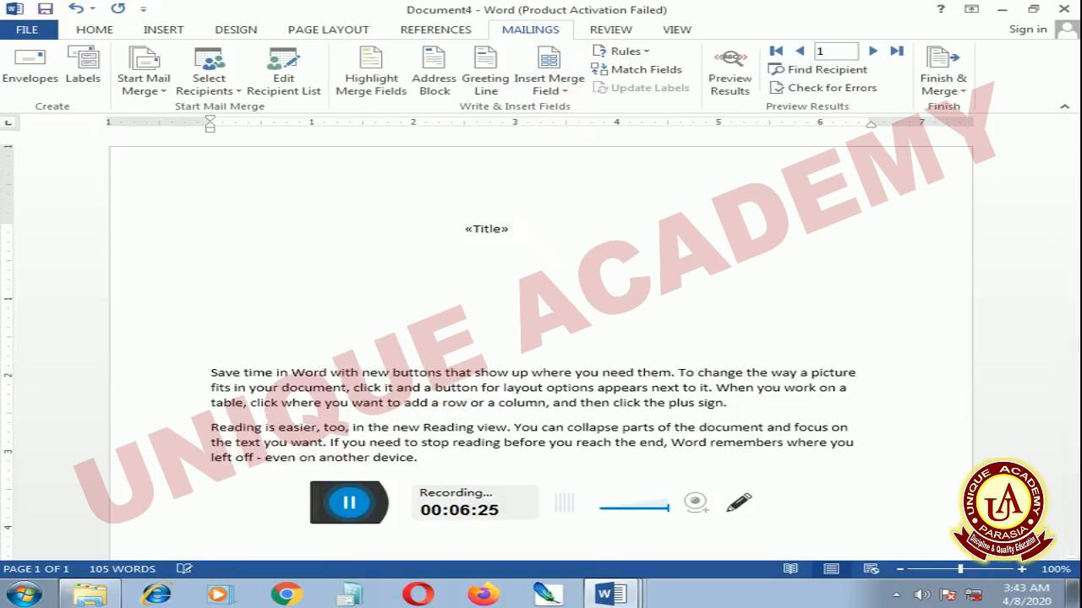
# Insert the First_Name and Last_Name merge fields side by side below the Title field, leaving a blank line between, and start a new paragraph
pyautogui.press('Return')
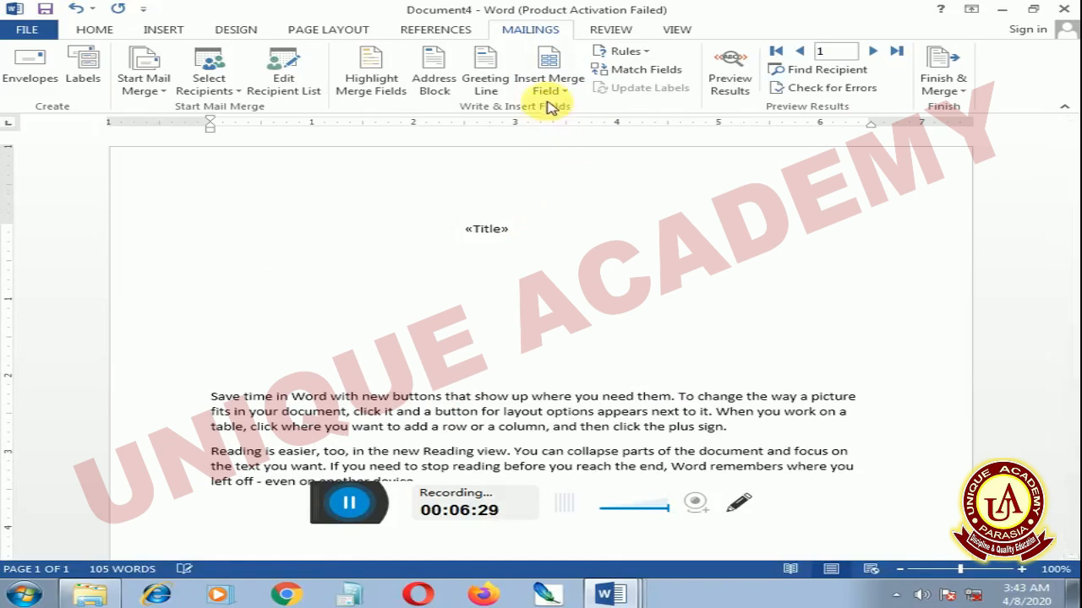
pyautogui.press('BackSpace')
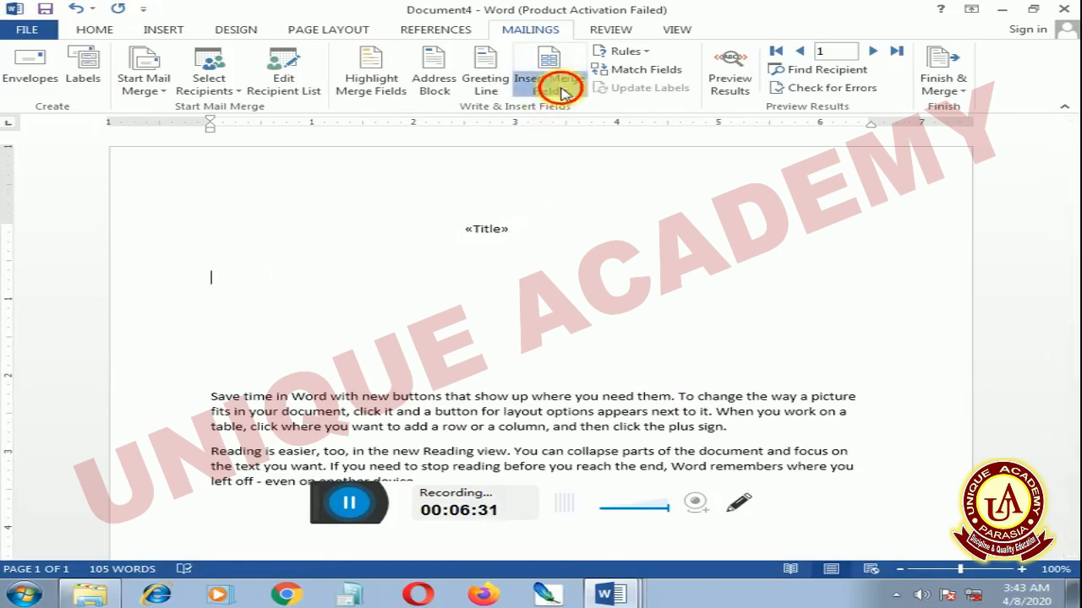
pyautogui.click(572, 127)
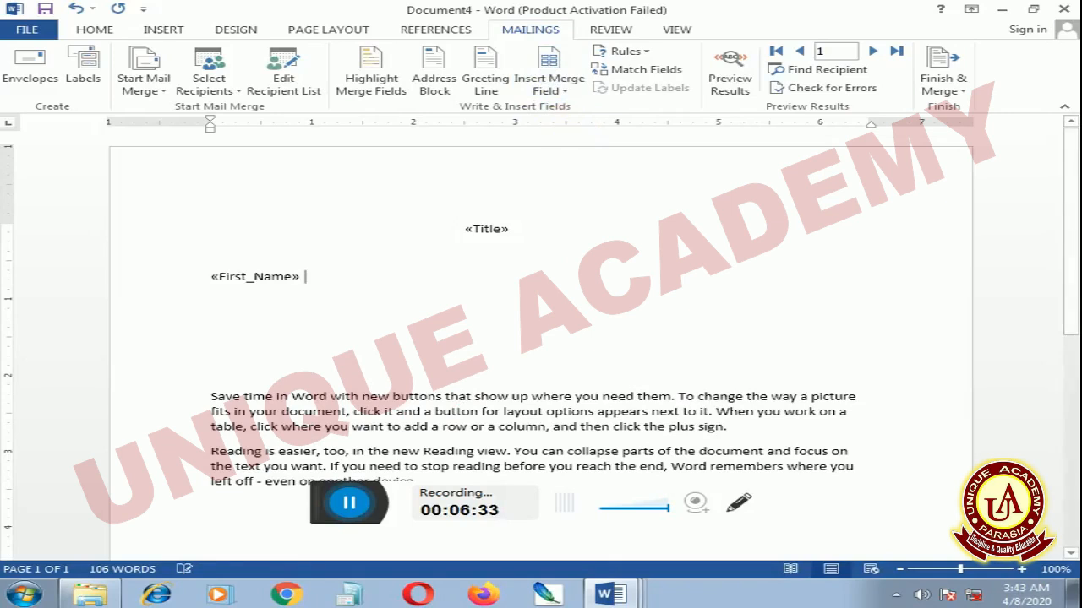
pyautogui.click(575, 147)
pyautogui.press('Return')
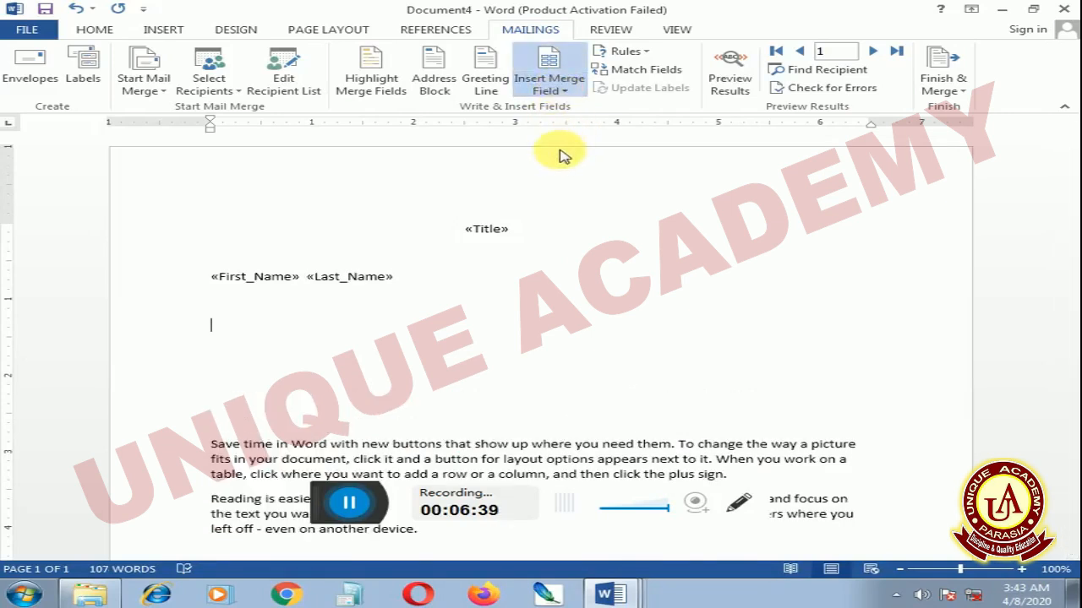
# Insert the Address_Line_1 and City merge fields on the line below the name, and the State field on the following line
pyautogui.click(574, 169)
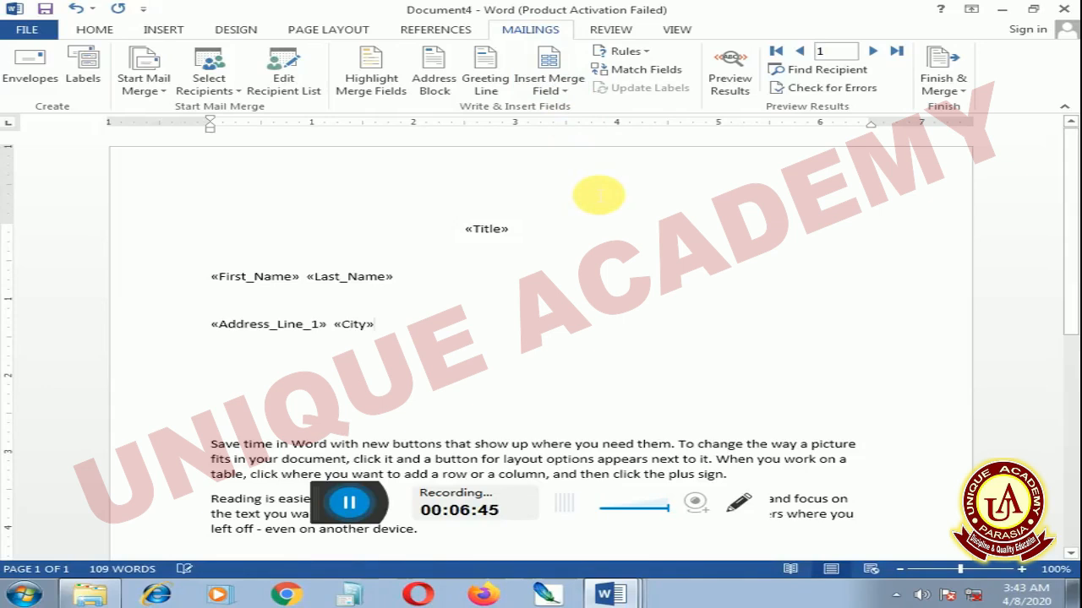
pyautogui.press('Return')
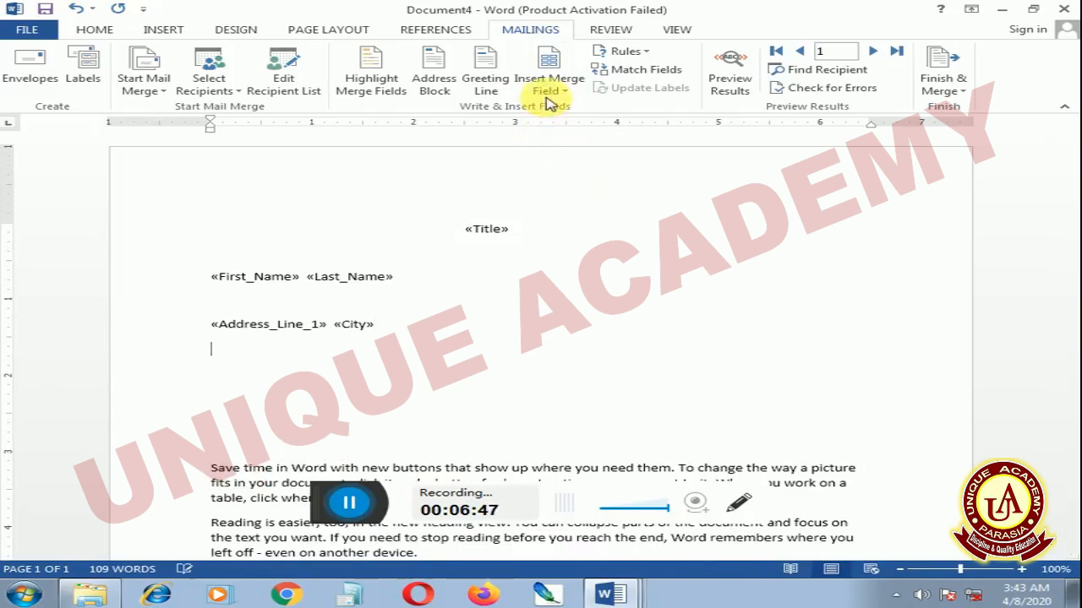
pyautogui.click(549, 101)
pyautogui.click(585, 208)
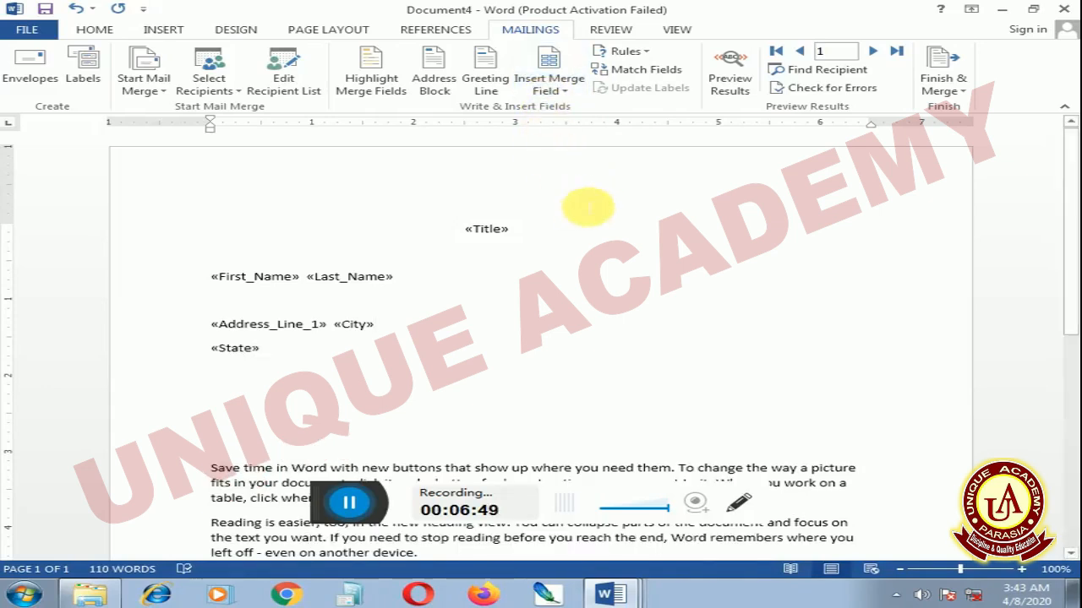
# Move the City field onto its own line below Address_Line_1 and bring the State field up beside it, separated by a space
pyautogui.click(335, 328)
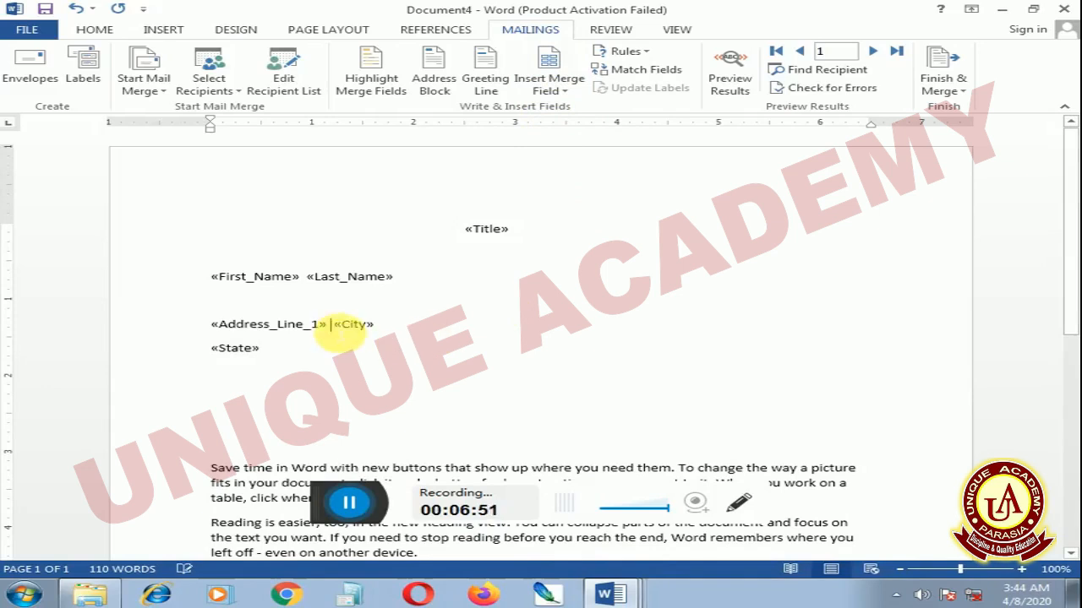
pyautogui.press('Return')
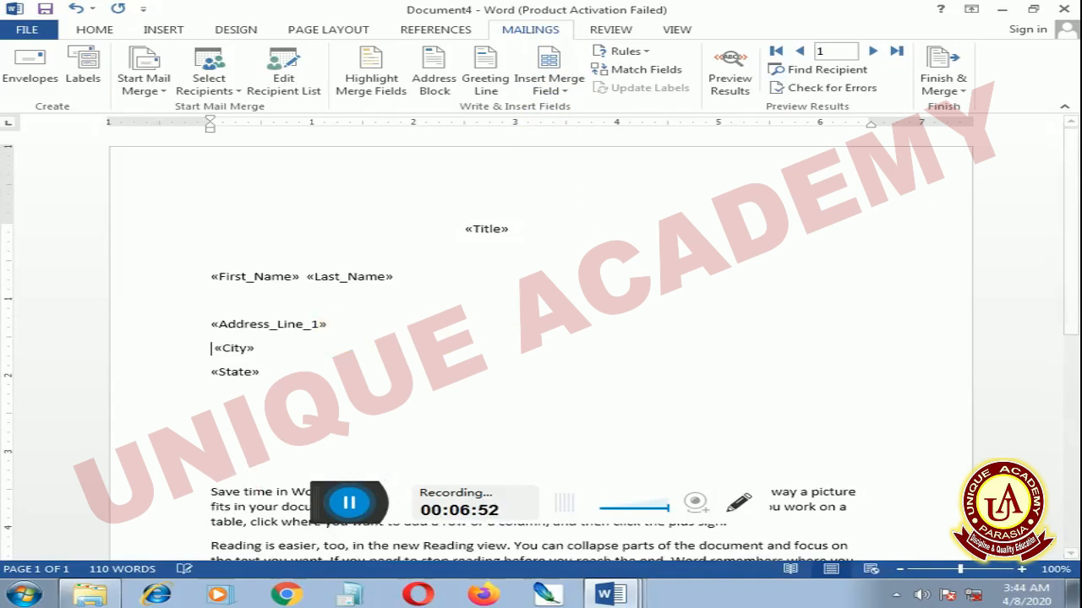
pyautogui.click(212, 373)
pyautogui.press('BackSpace')
pyautogui.press('BackSpace')
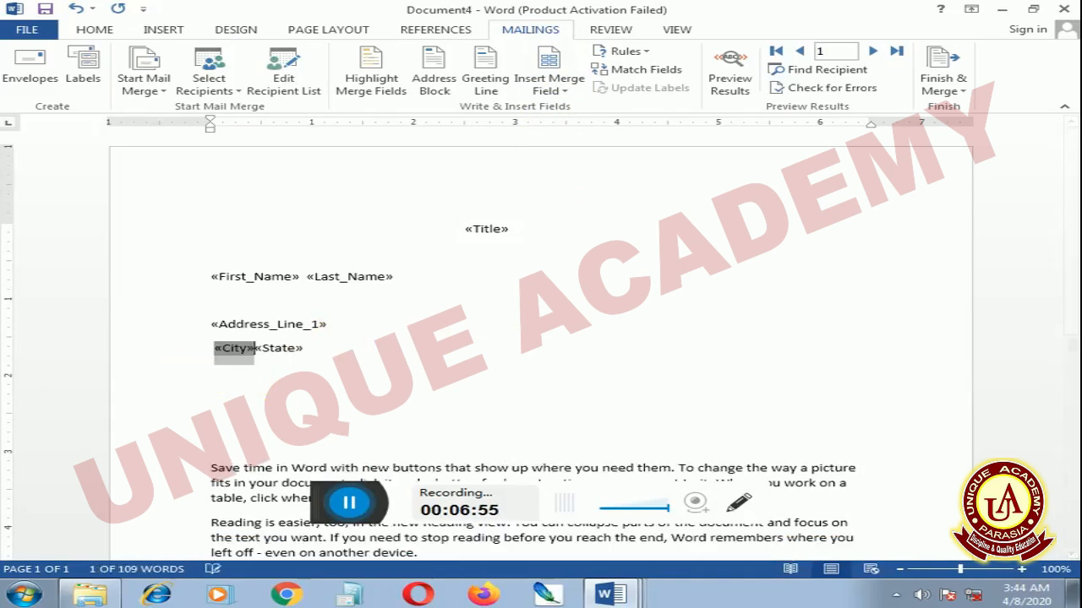
pyautogui.click(261, 353)
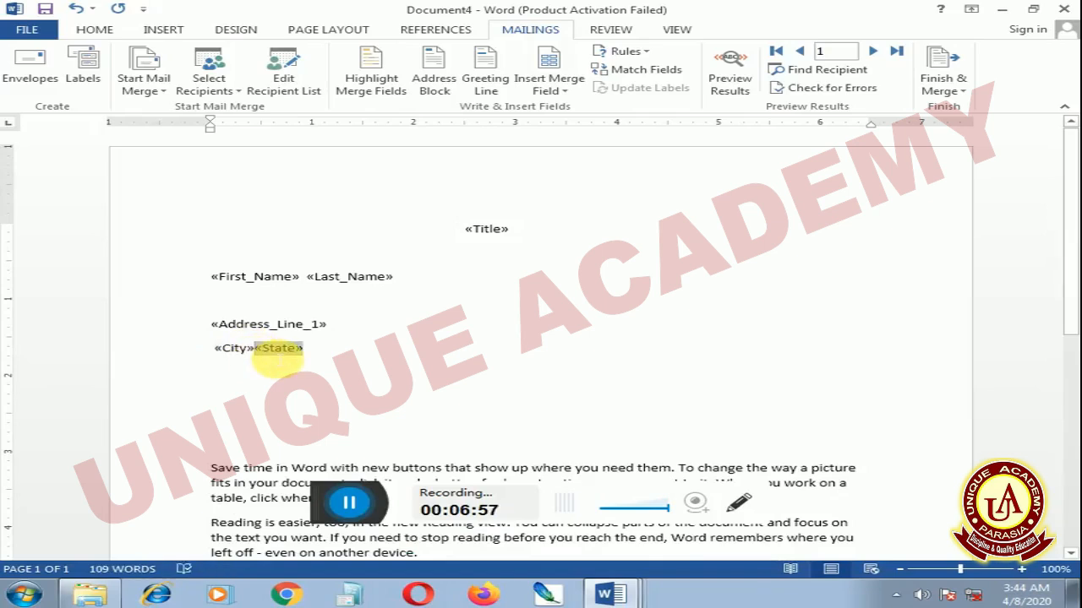
pyautogui.click(255, 348)
pyautogui.click(304, 349)
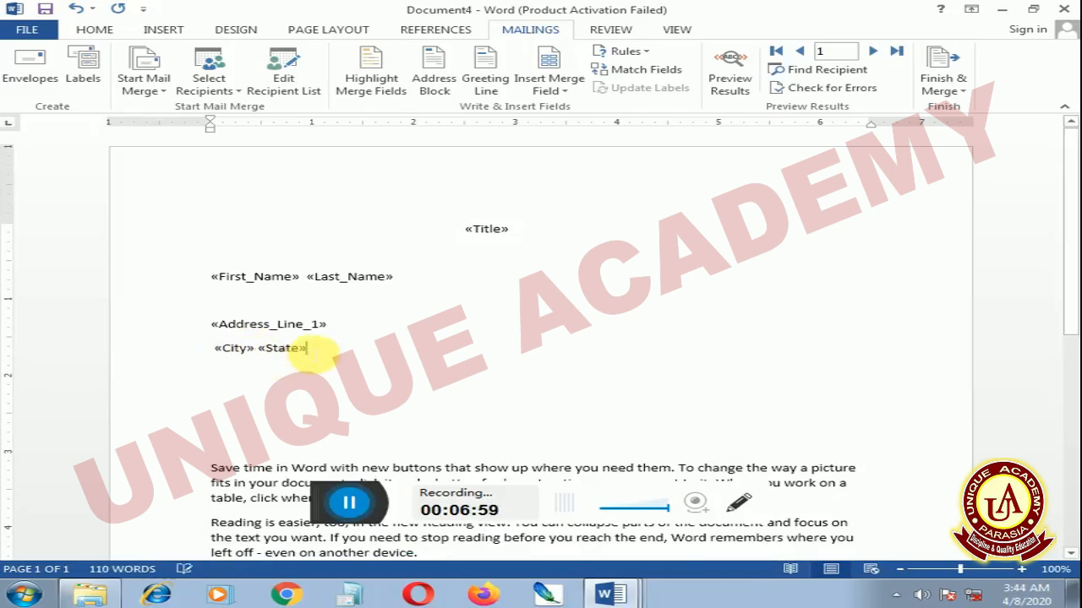
# Delete the blank lines between the City and State line and the letter text, and the blank line above Address_Line_1
pyautogui.click(279, 444)
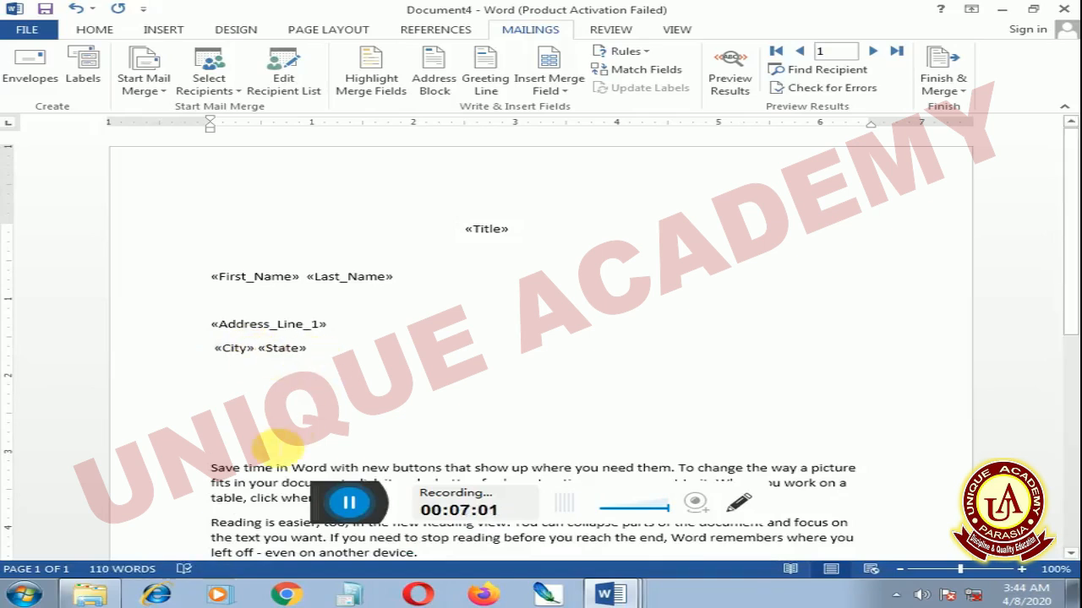
pyautogui.press('BackSpace')
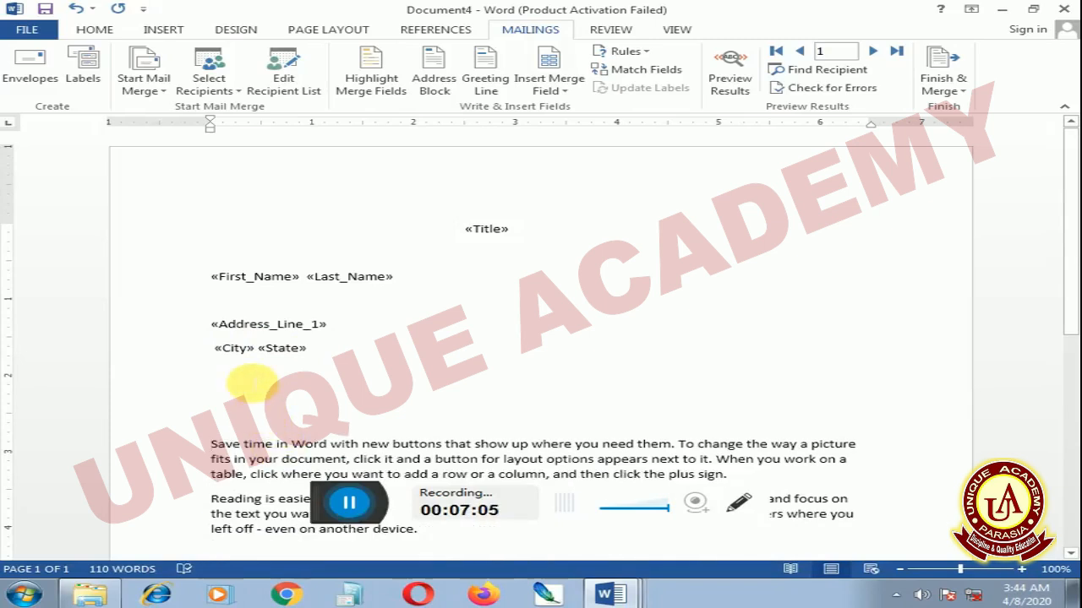
pyautogui.press('BackSpace')
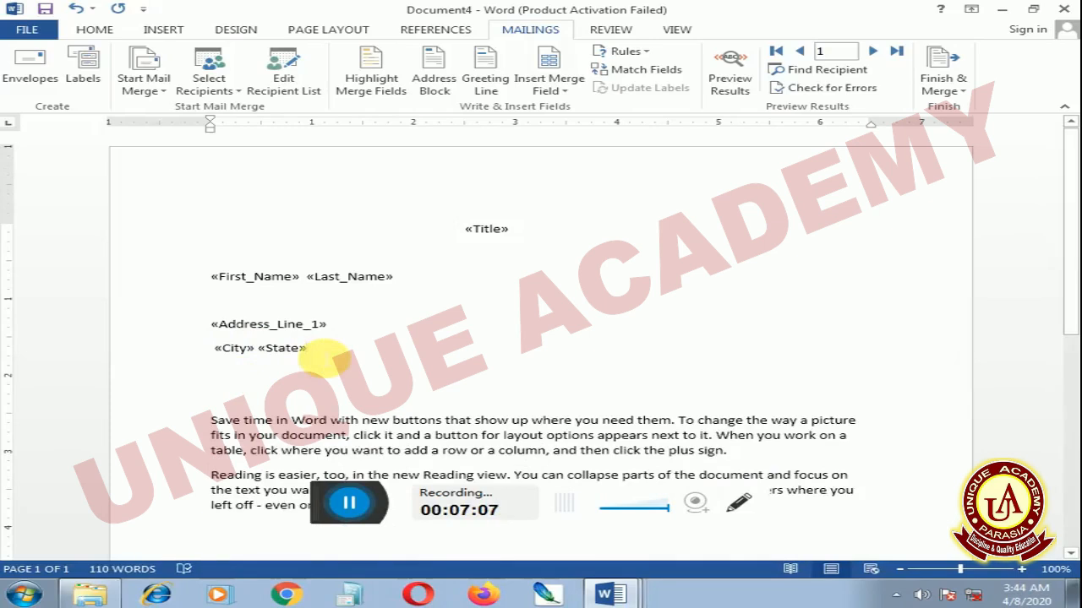
pyautogui.press('Return')
pyautogui.press('BackSpace')
pyautogui.press('BackSpace')
pyautogui.press('BackSpace')
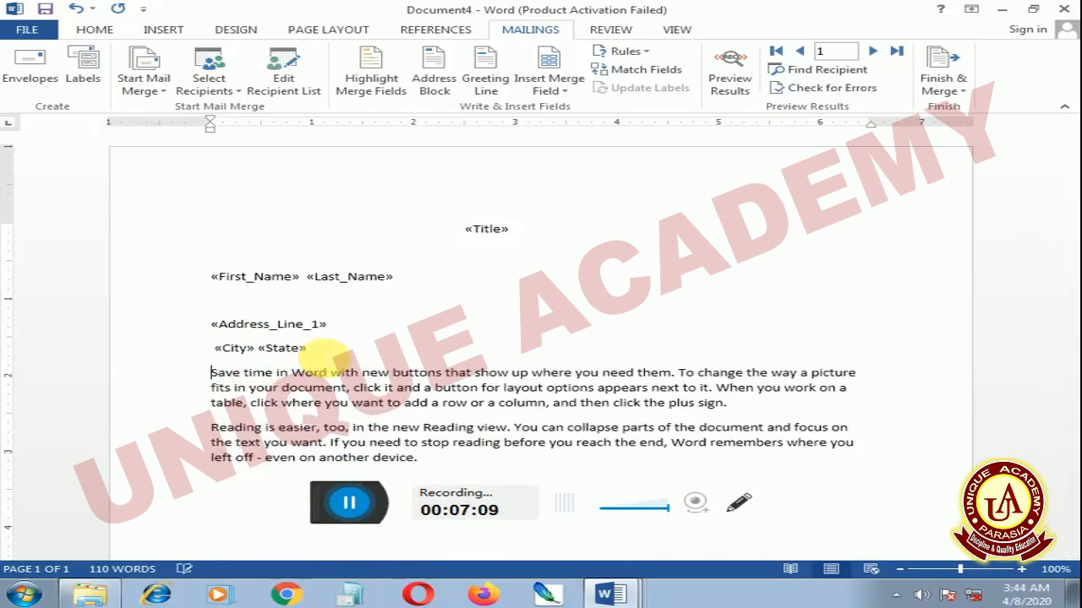
pyautogui.click(256, 310)
pyautogui.press('Delete')
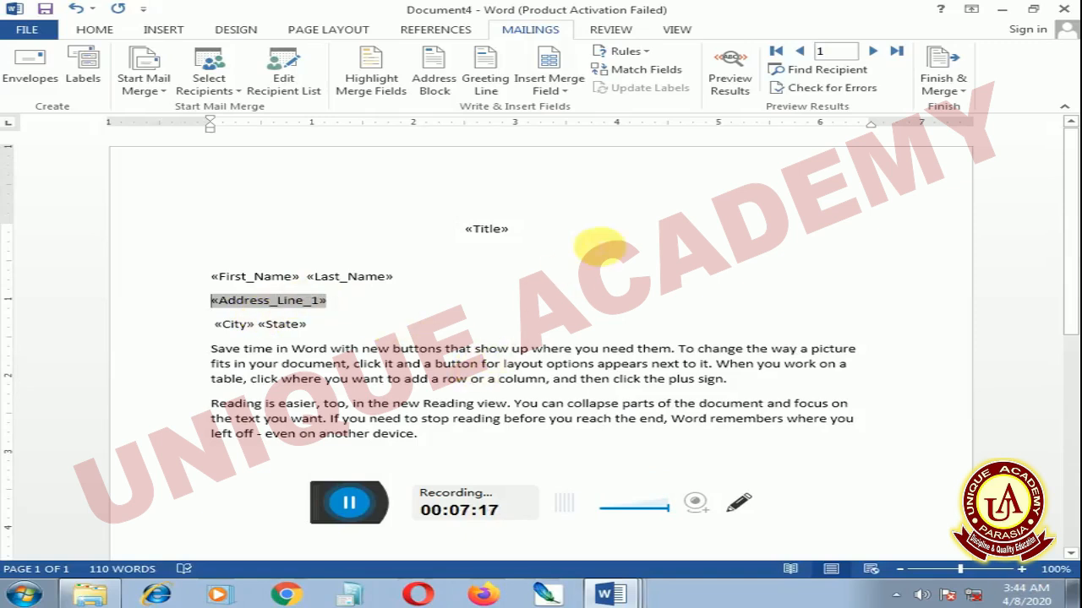
# Preview the merge results and merge all records into a new document of individual letters
pyautogui.click(730, 85)
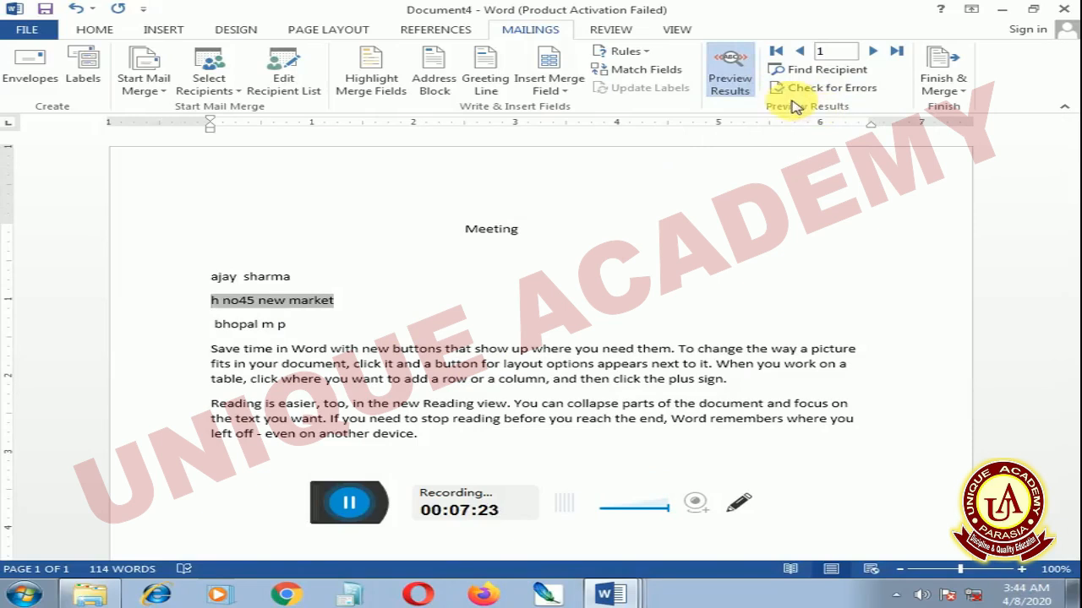
pyautogui.click(954, 96)
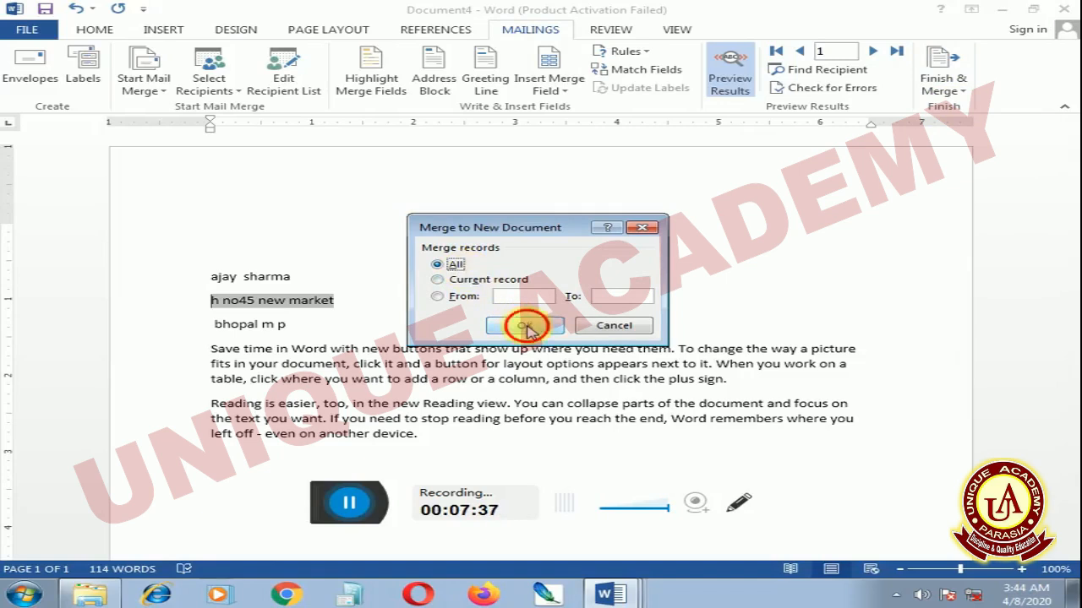
pyautogui.click(526, 327)
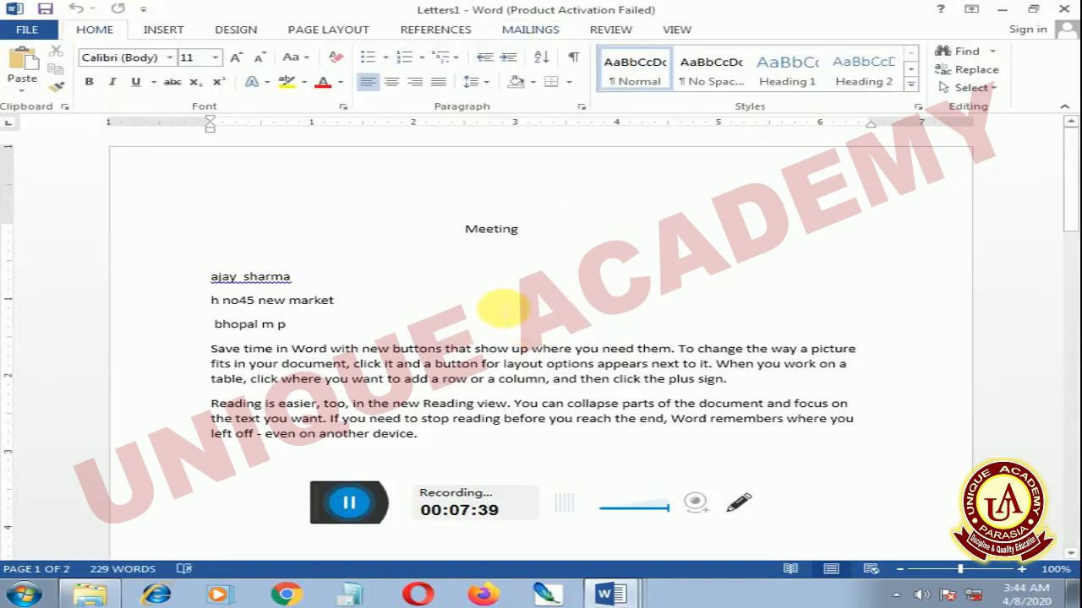
# Look through the merged letters and reduce the gap between the recipient's first and last names in the first letter to one space
pyautogui.scroll(-15, 502, 310)
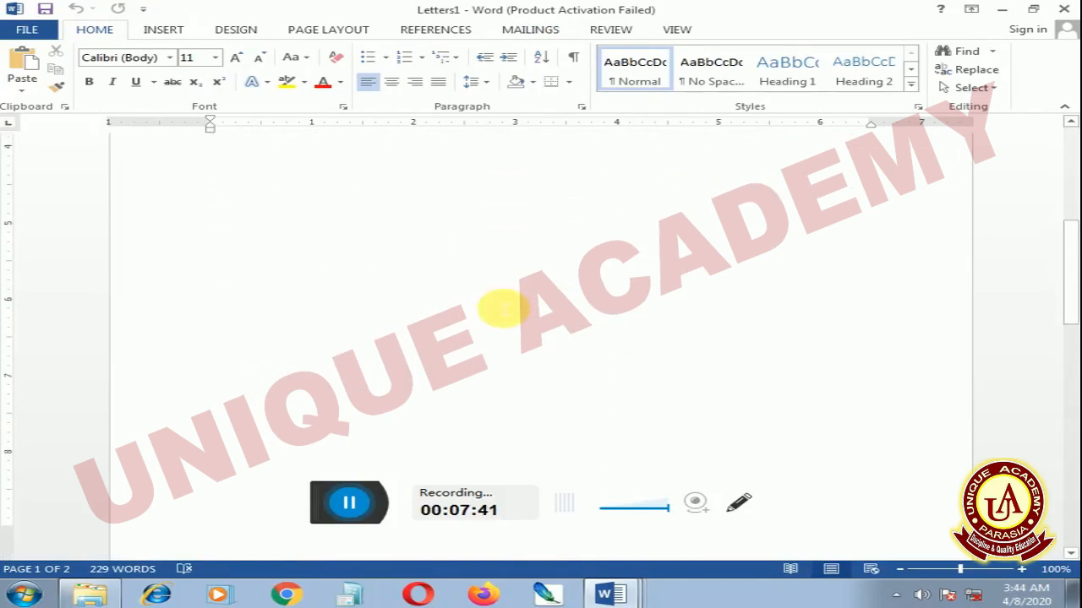
pyautogui.scroll(-8, 503, 310)
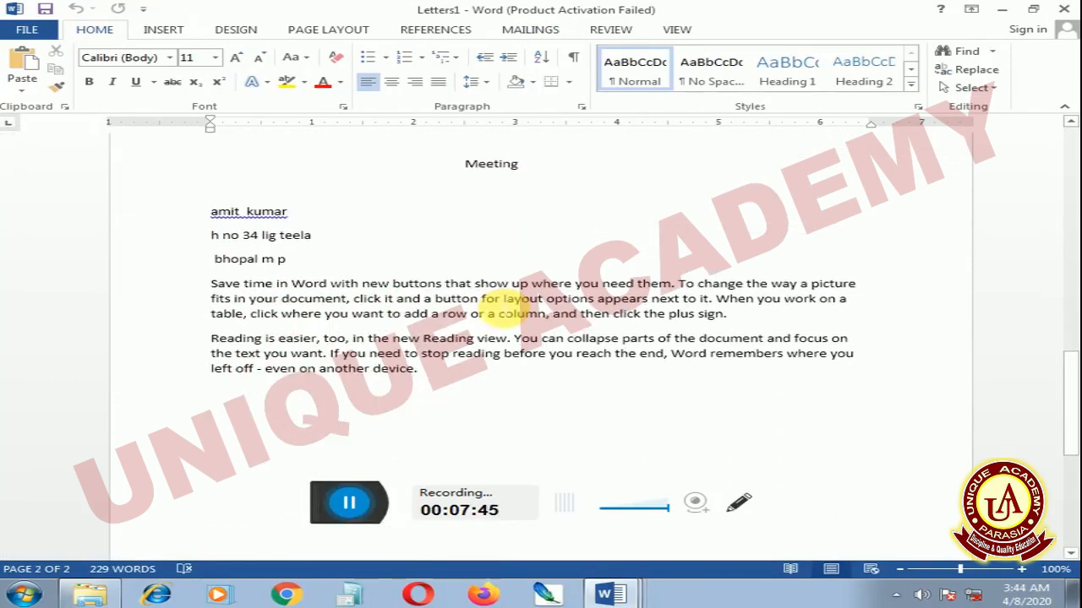
pyautogui.scroll(15, 501, 306)
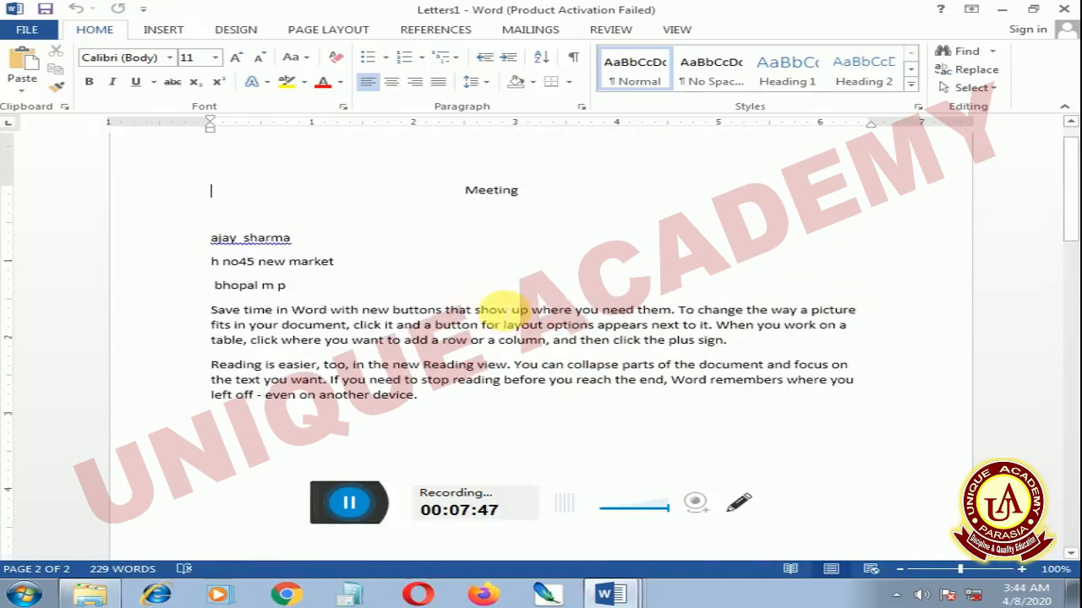
pyautogui.scroll(1, 253, 320)
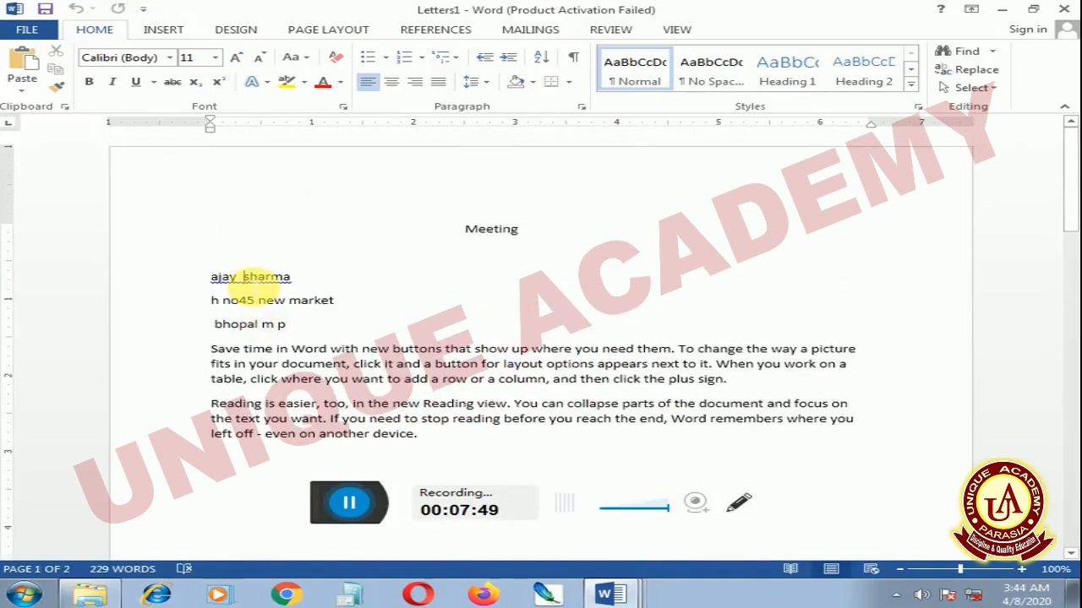
pyautogui.press('BackSpace')
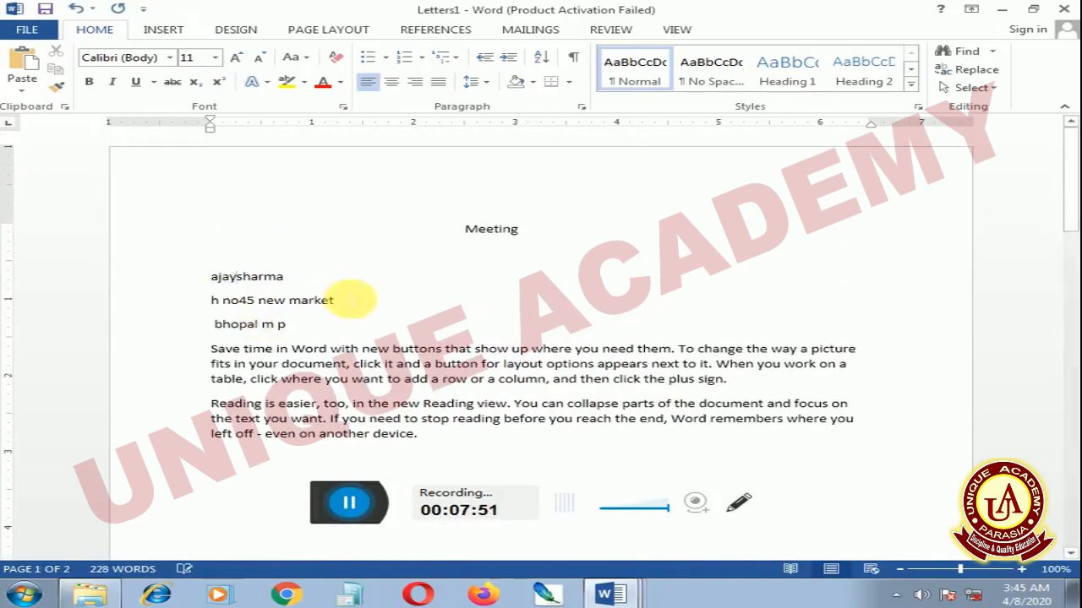
# Remove the extra space between the recipient's first and last names in the second merged letter
pyautogui.scroll(-8, 351, 317)
pyautogui.scroll(-5, 348, 328)
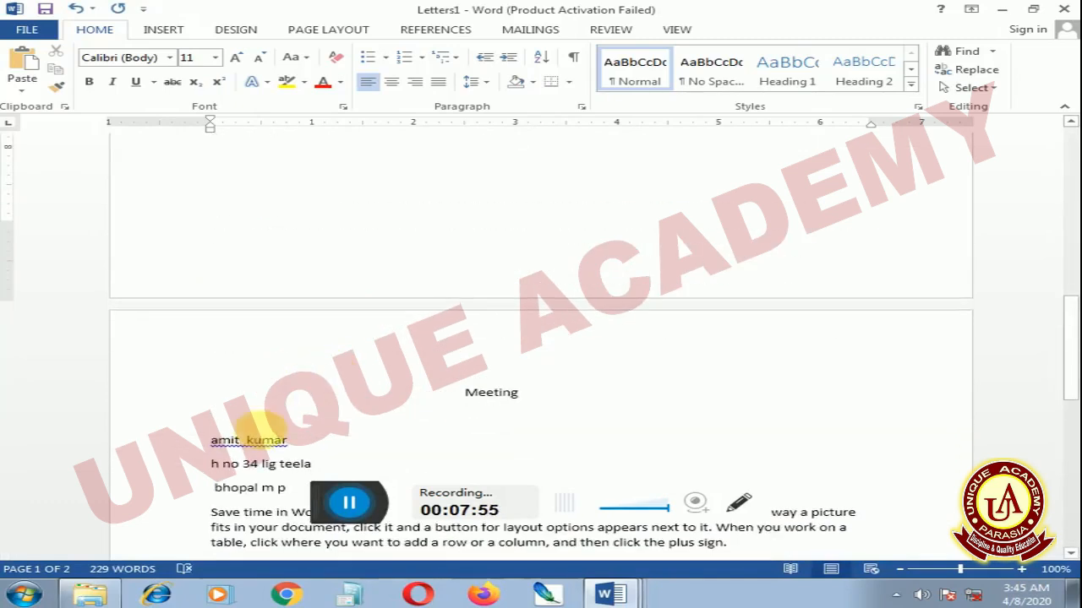
pyautogui.click(251, 440)
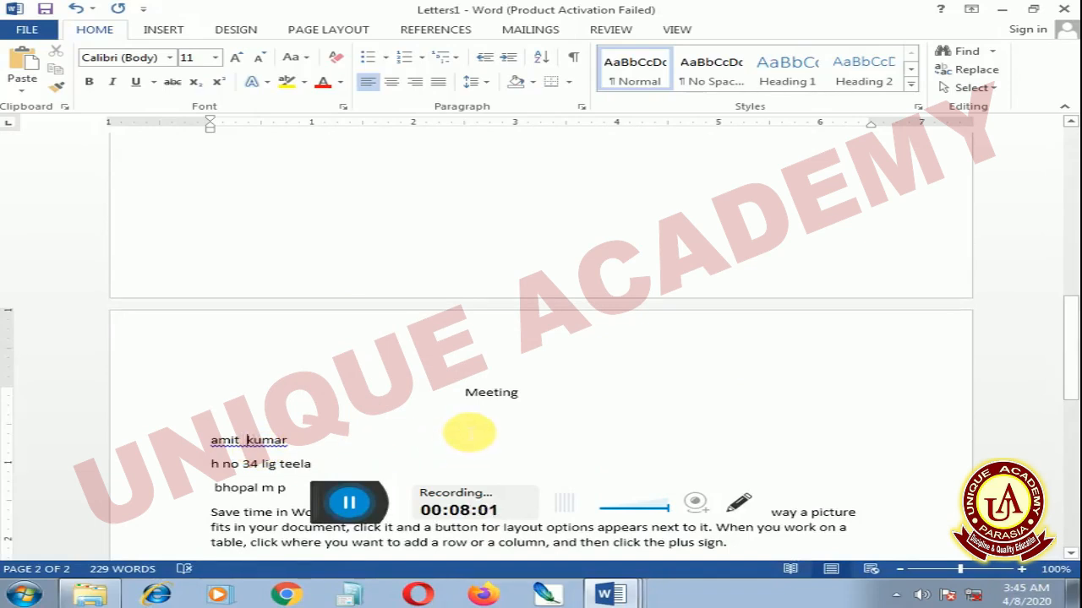
pyautogui.press('BackSpace')
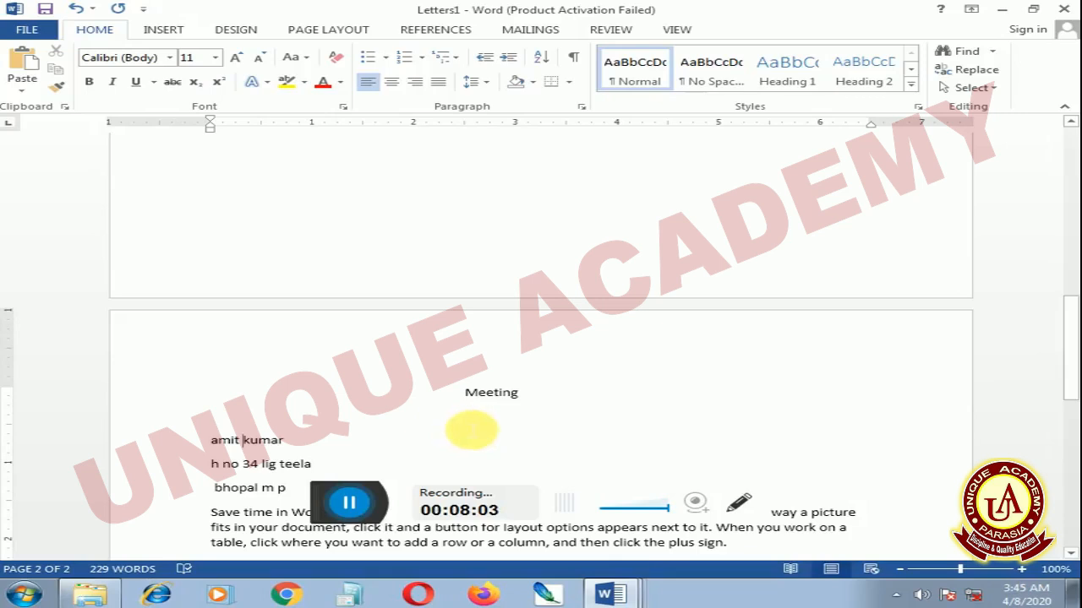
pyautogui.click(409, 447)
pyautogui.scroll(-5, 405, 443)
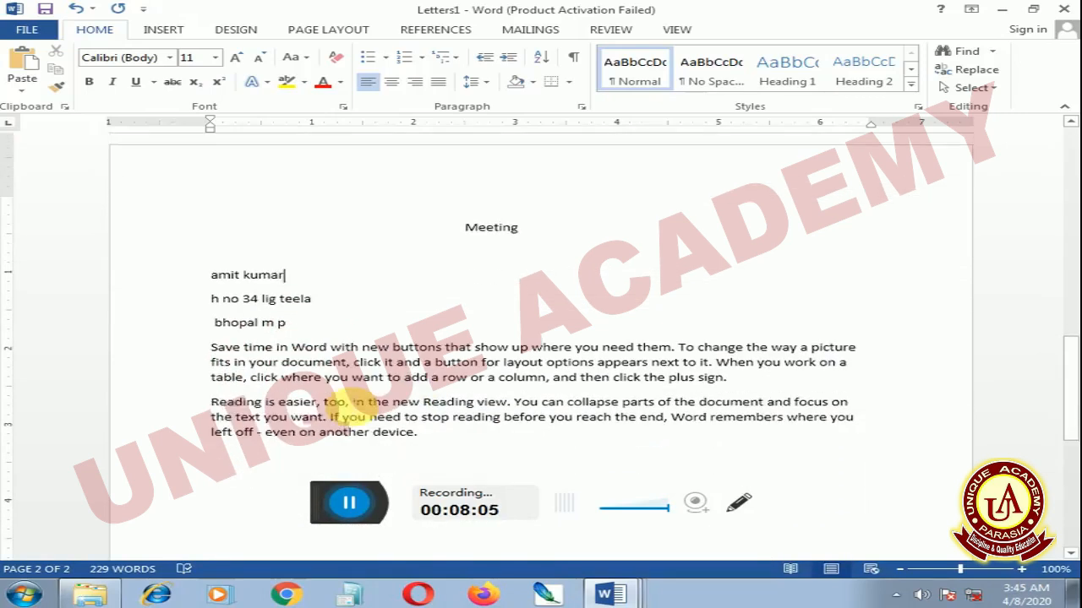